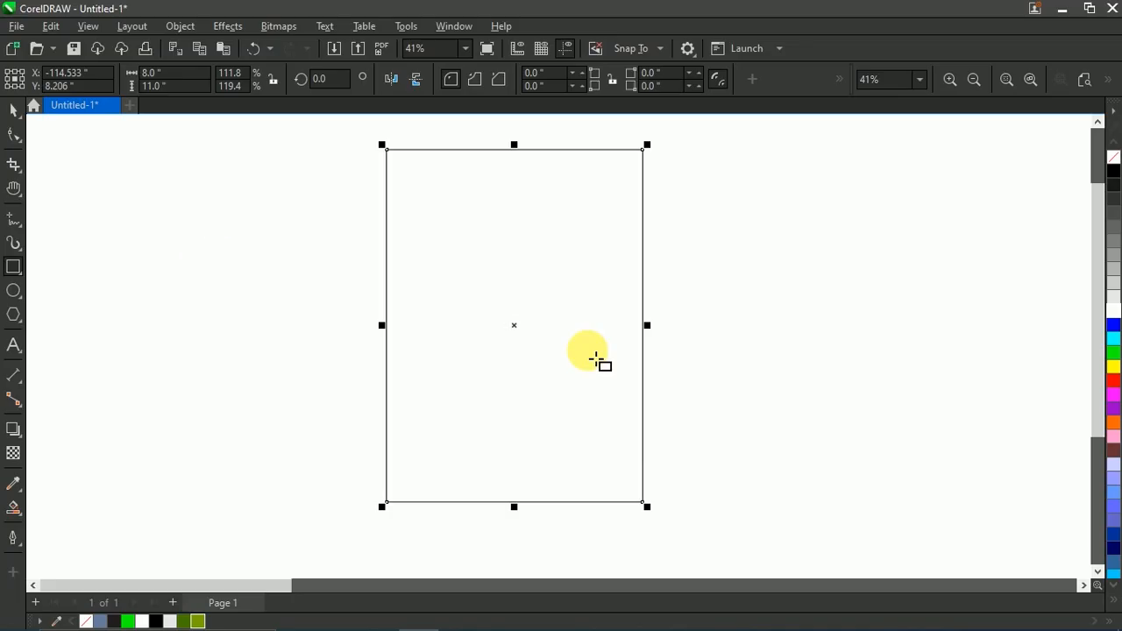
Step: Move the 8 by 11 inch rectangle slightly to the right and deselect it
click(13, 109)
click(229, 258)
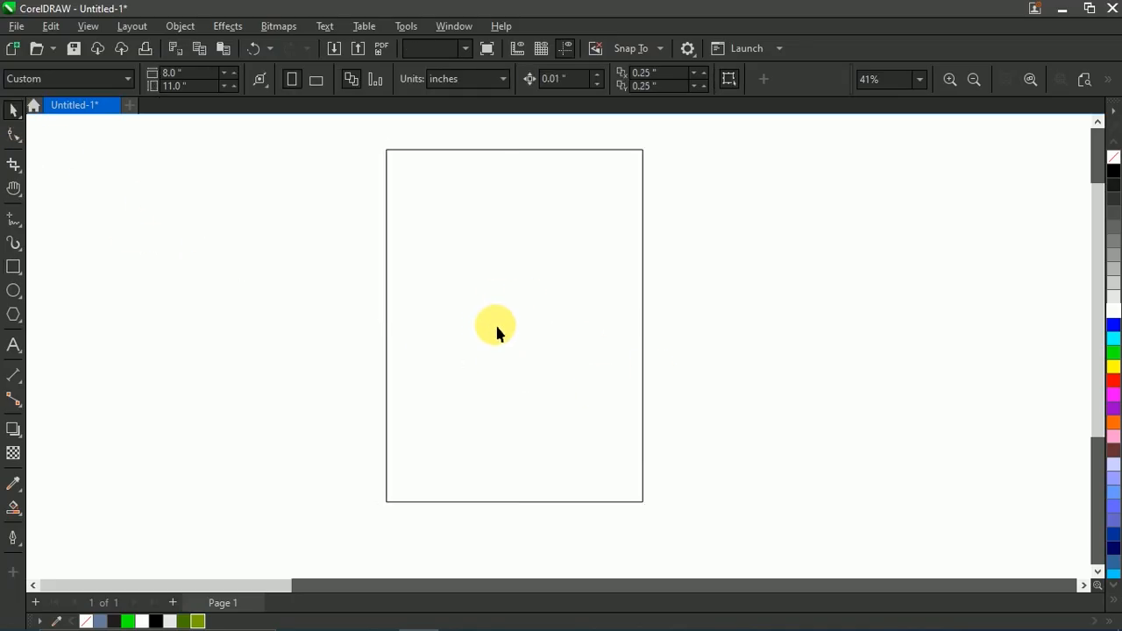
drag(514, 326, 538, 328)
click(221, 335)
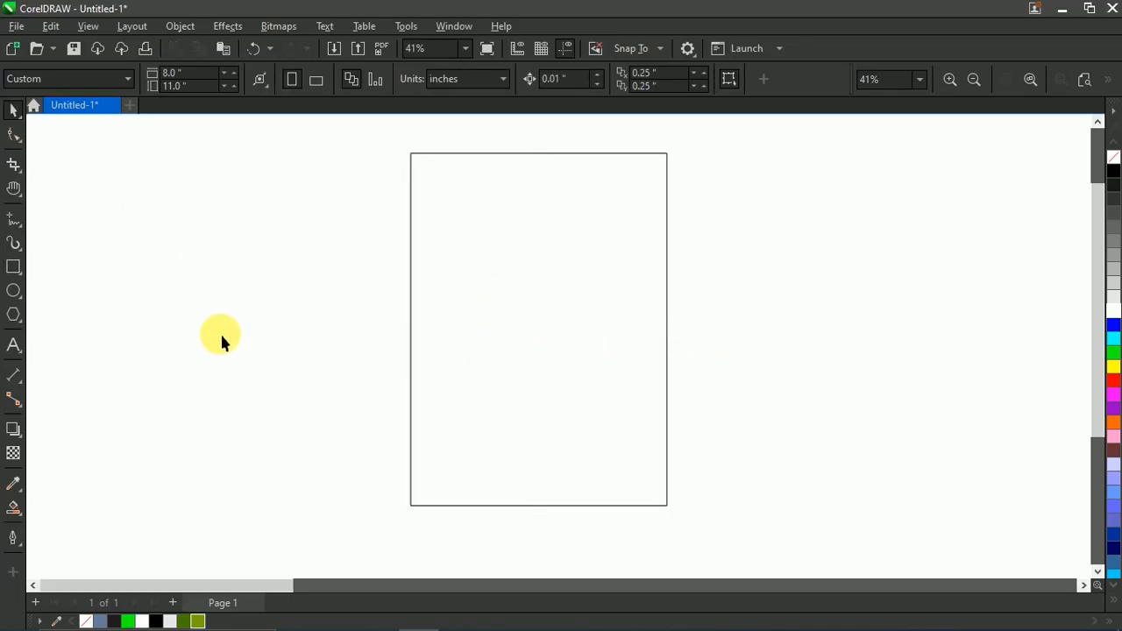
Step: Draw a circle about 7.23 inches in diameter centered on the rectangle's upper-left corner
click(13, 291)
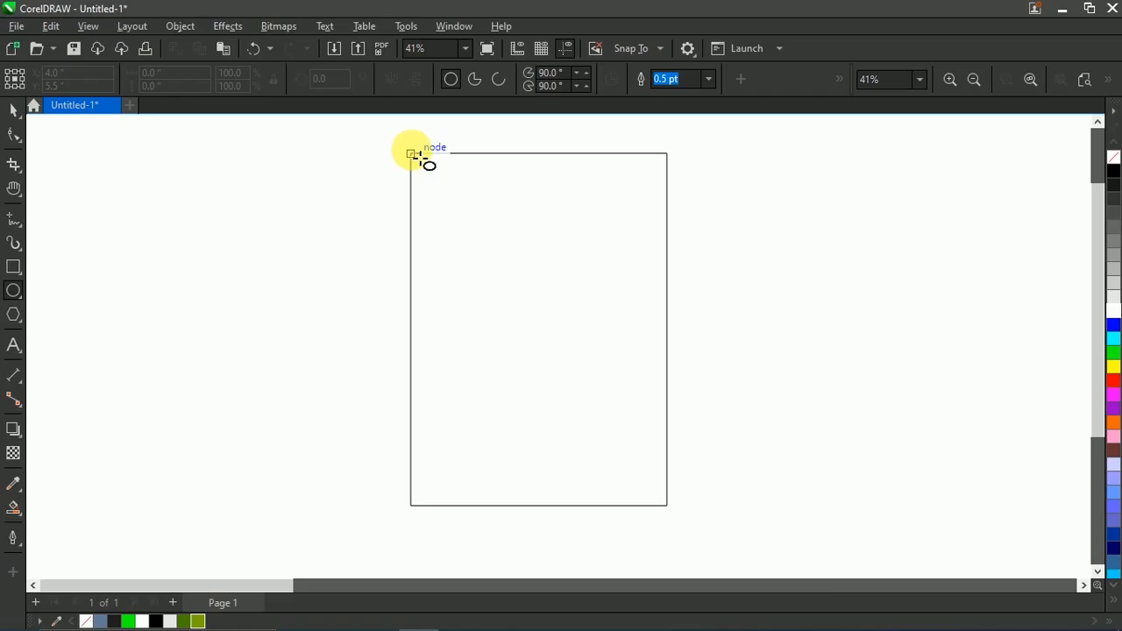
drag(411, 154, 538, 211)
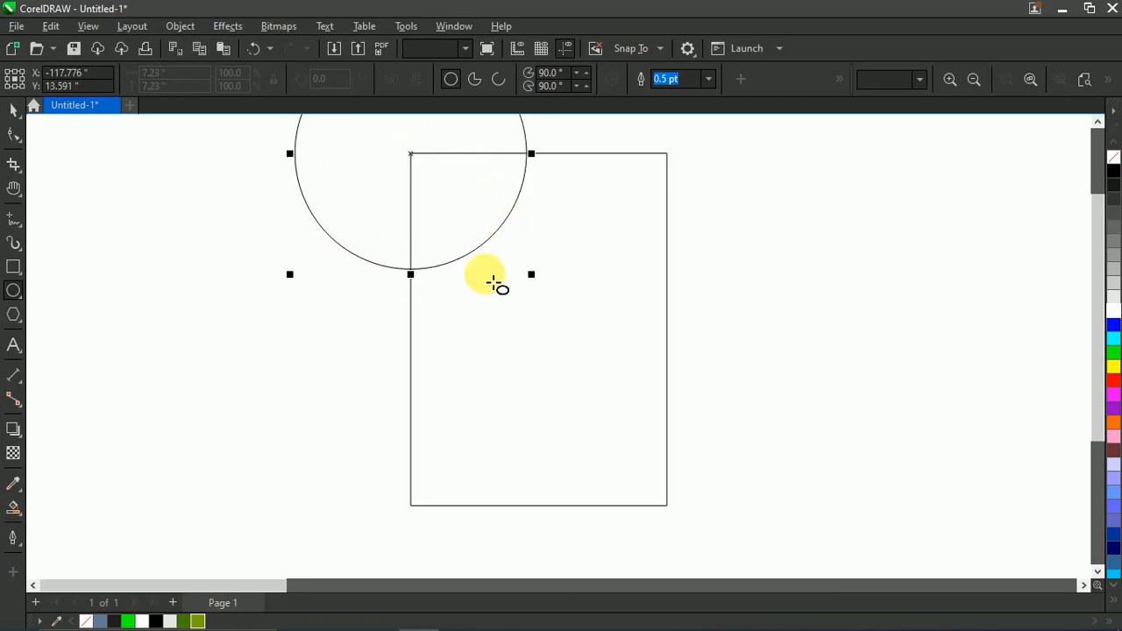
scroll(491, 270, down, 2)
scroll(469, 267, up, 1)
Step: Set the circle's width and height to 7 inches and deselect it
drag(175, 73, 117, 79)
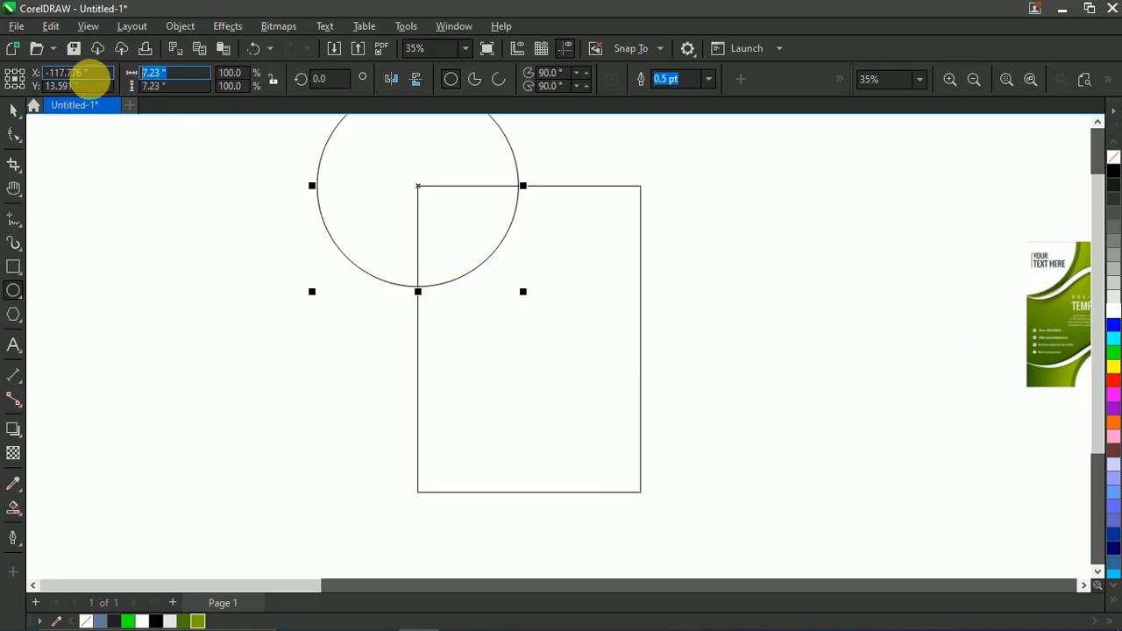
text(7)
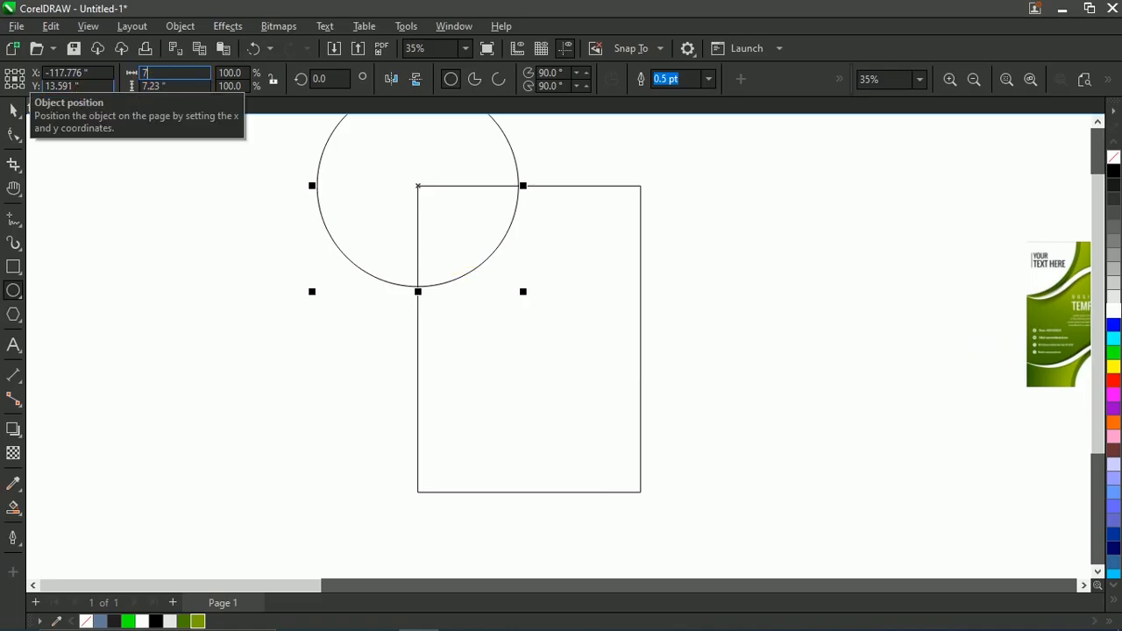
text(7)
click(92, 81)
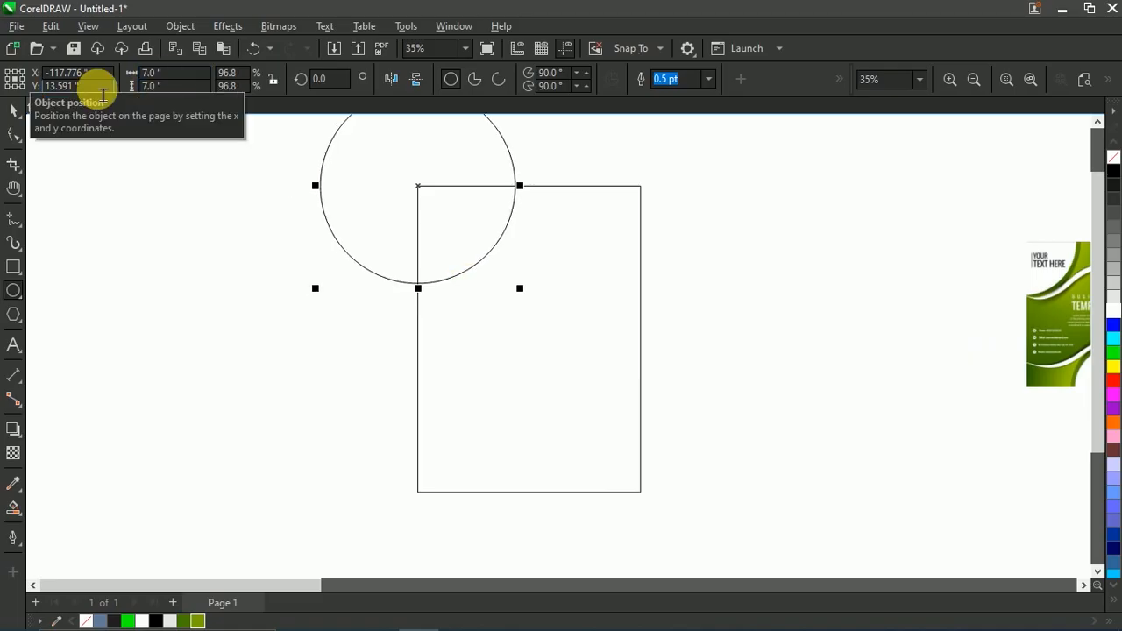
key(space)
click(278, 265)
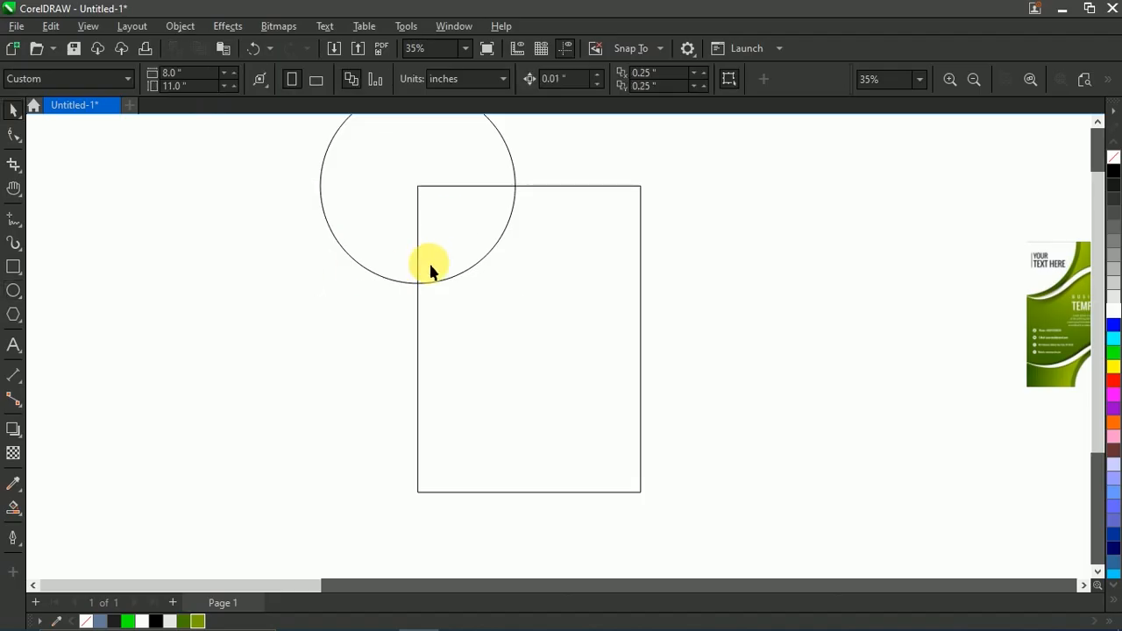
Step: Create an enlarged concentric copy of the circle, about 7.6 inches in diameter
scroll(409, 246, down, 1)
scroll(422, 229, down, 1)
scroll(421, 230, up, 1)
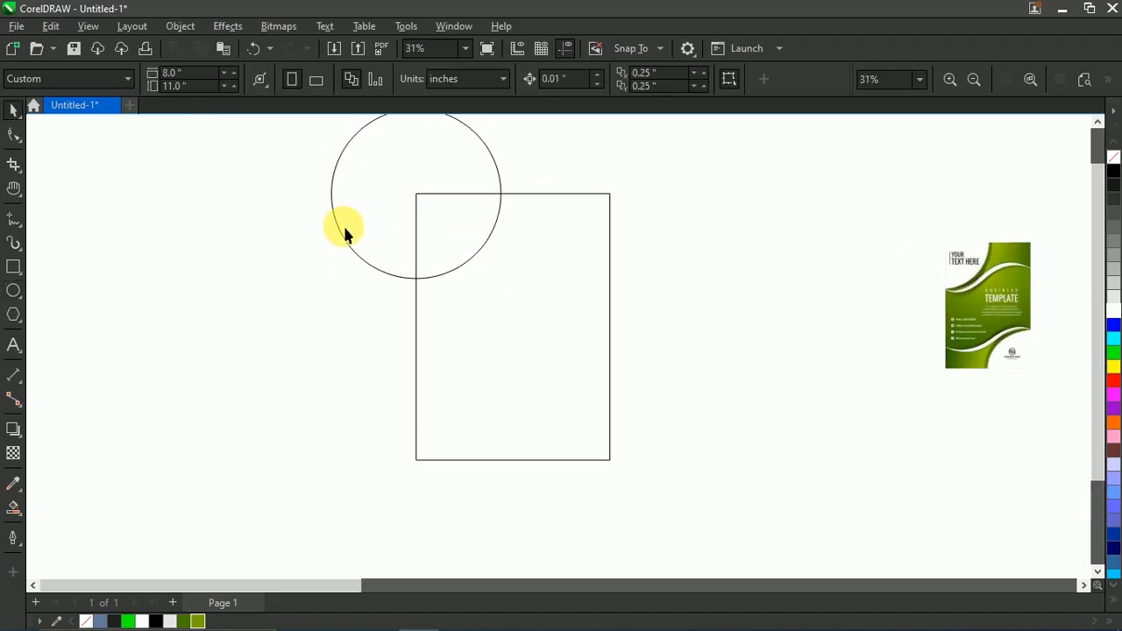
scroll(346, 228, up, 1)
click(441, 233)
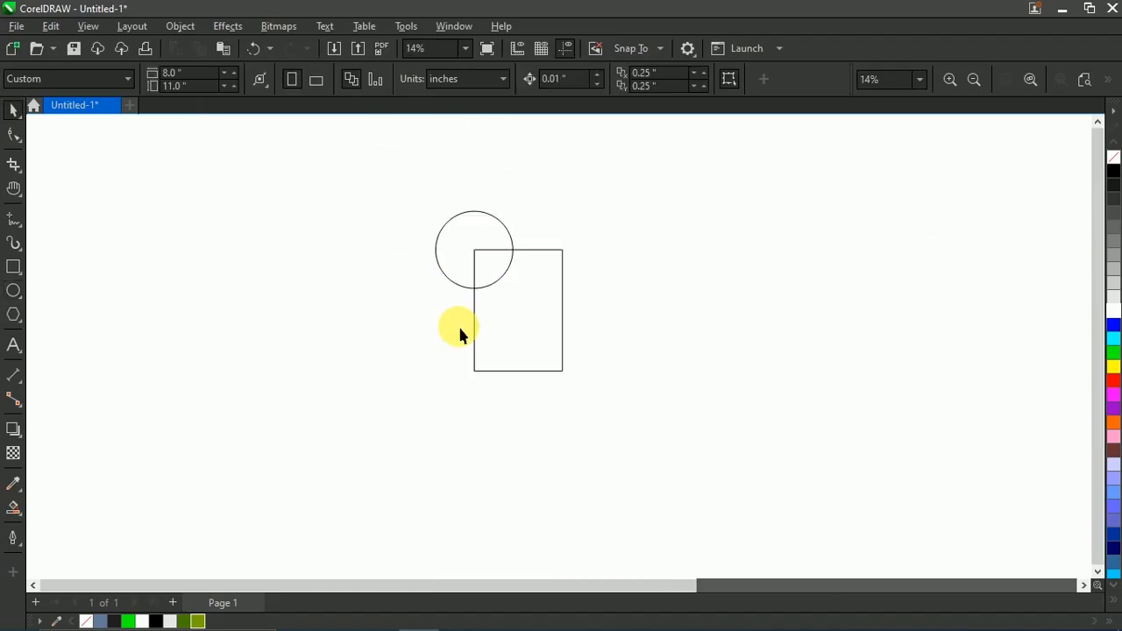
scroll(479, 276, up, 3)
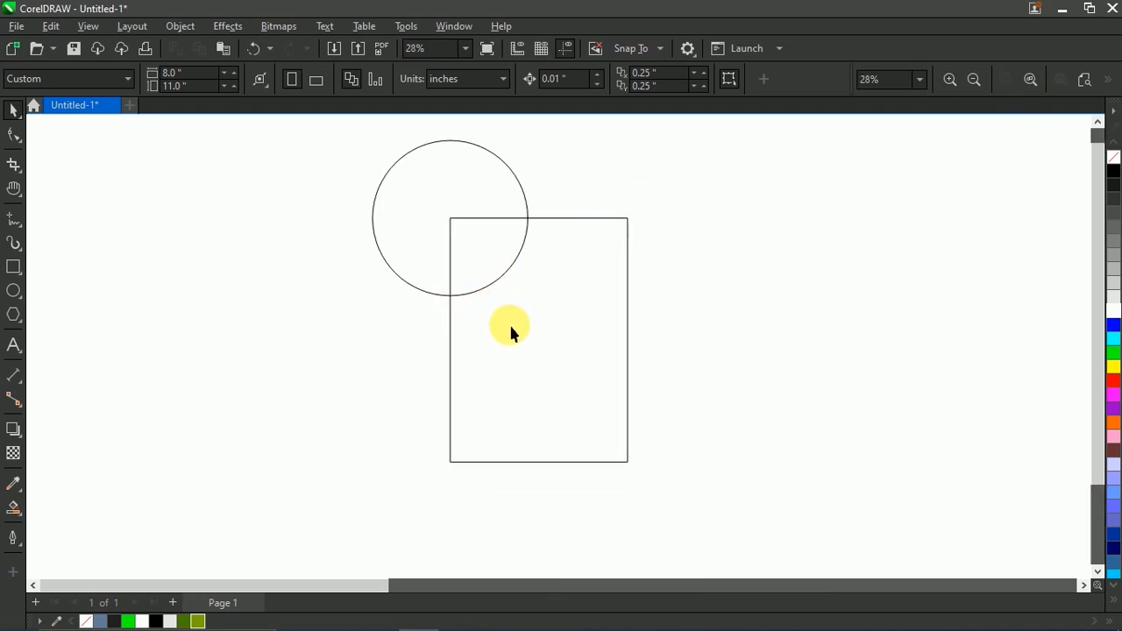
click(426, 237)
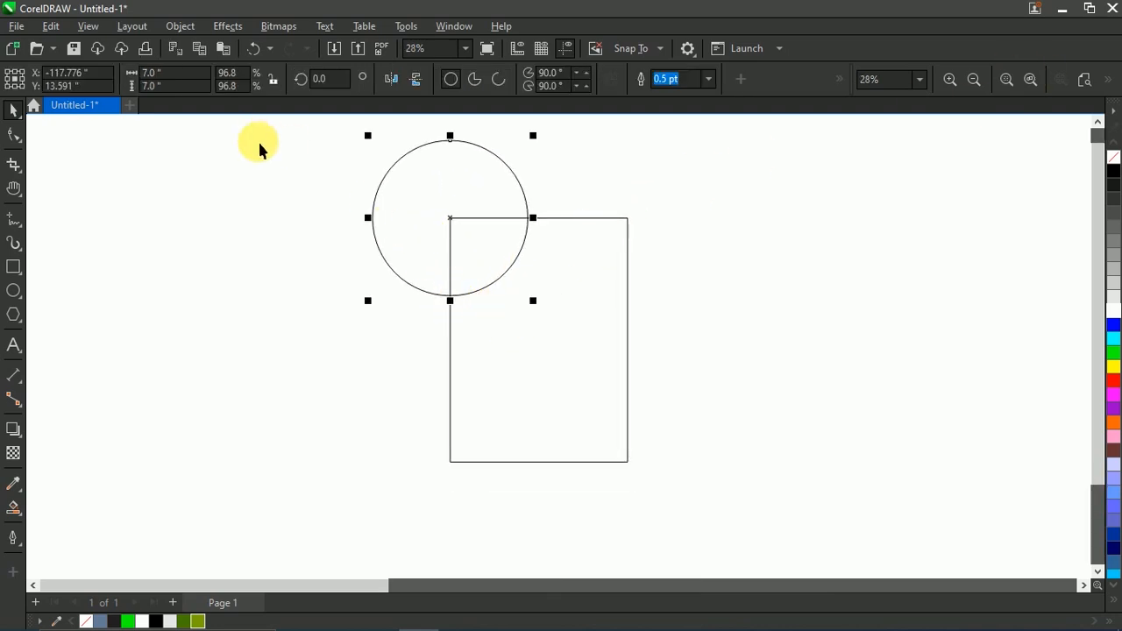
drag(533, 300, 541, 305)
right_click(541, 306)
Step: Set the outer circle's width and height to 8 inches and deselect it
click(199, 75)
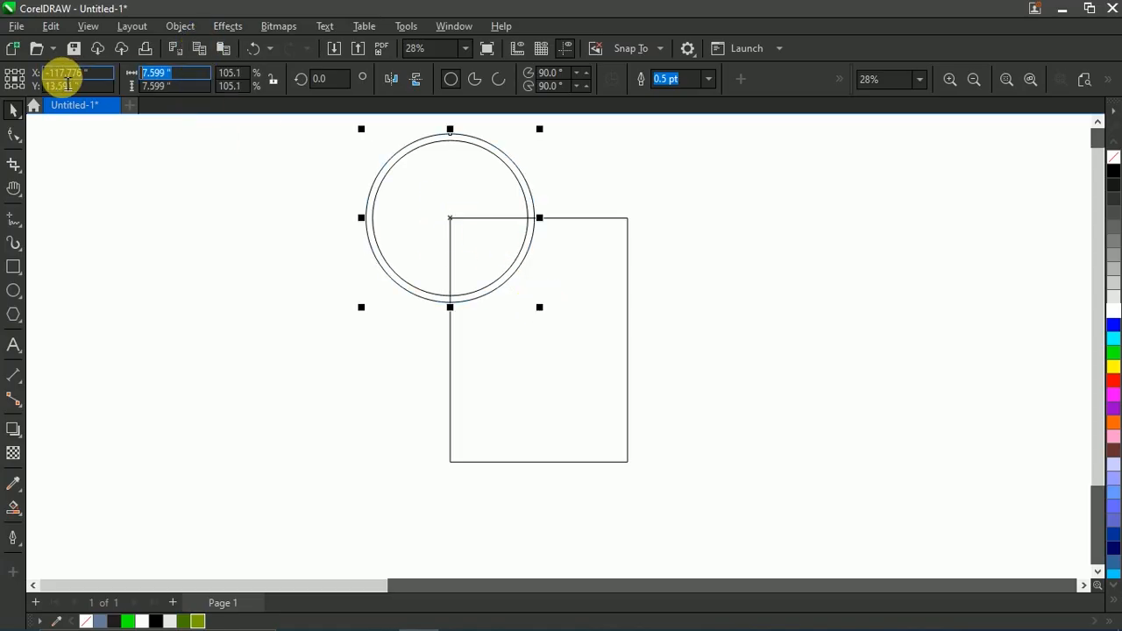
text(8)
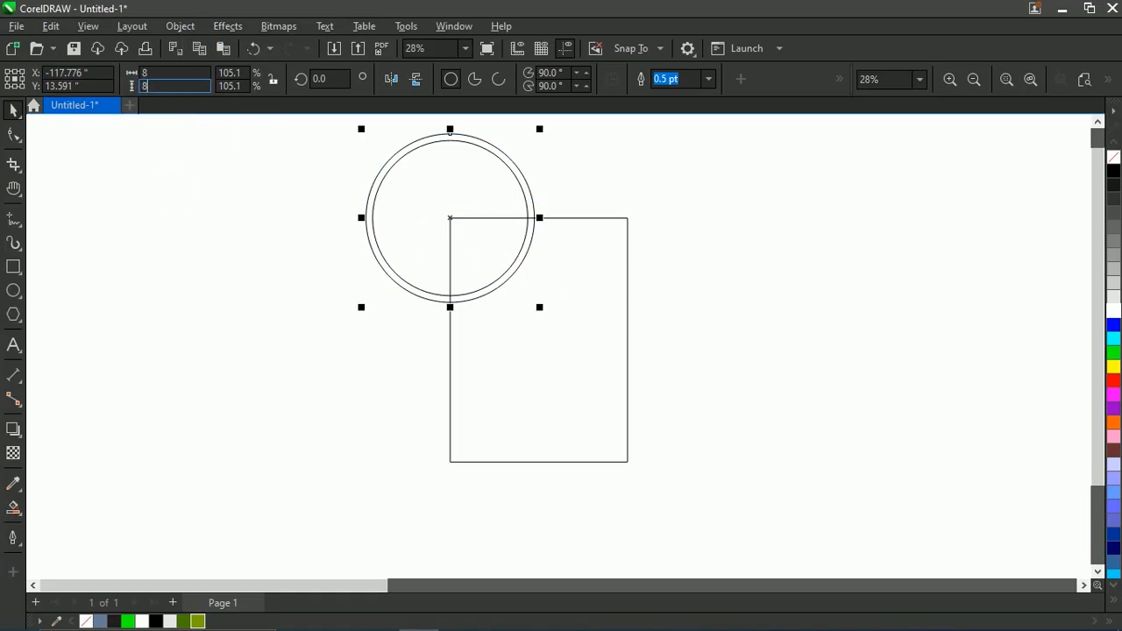
key(Return)
click(755, 255)
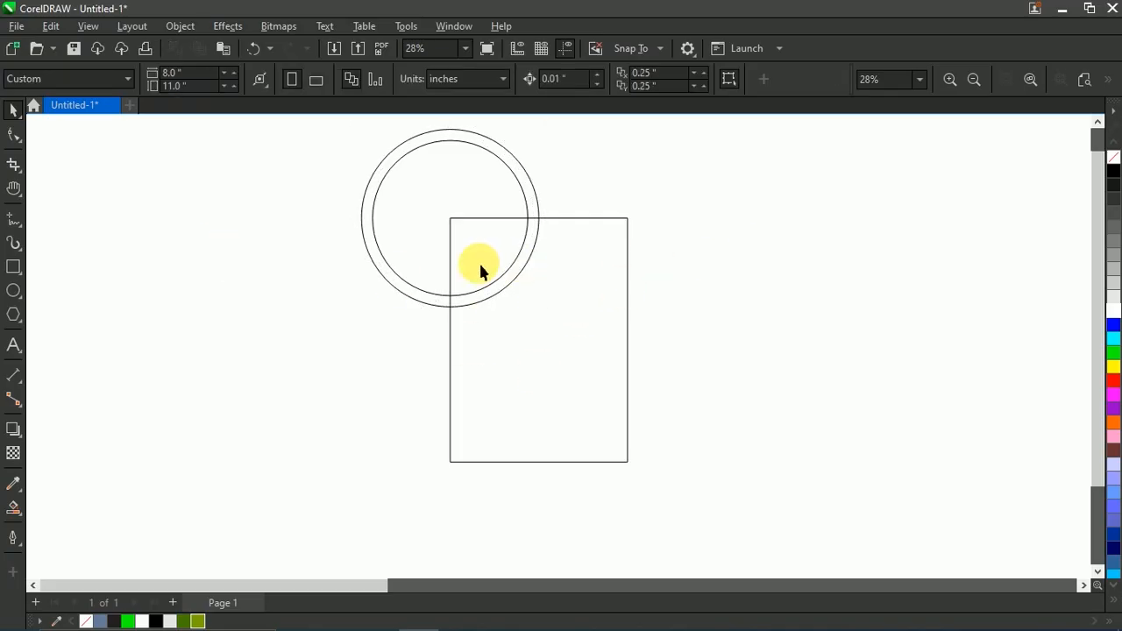
Step: Copy both concentric circles to the rectangle's lower-right corner, centered on that corner
scroll(436, 292, down, 1)
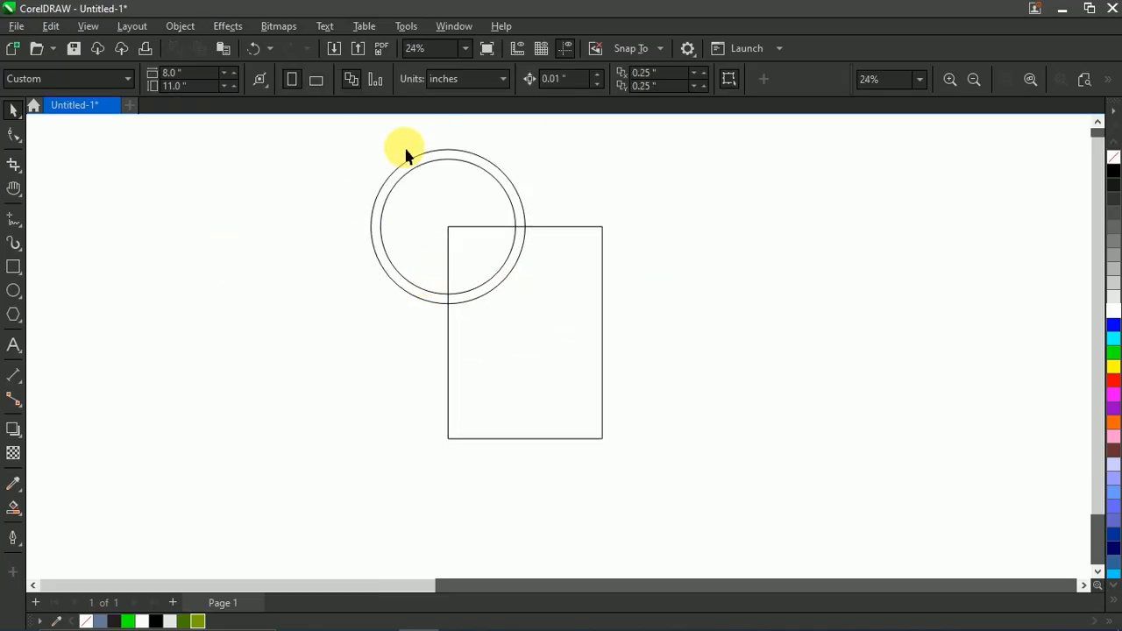
drag(584, 336, 584, 337)
drag(447, 227, 600, 439)
click(492, 300)
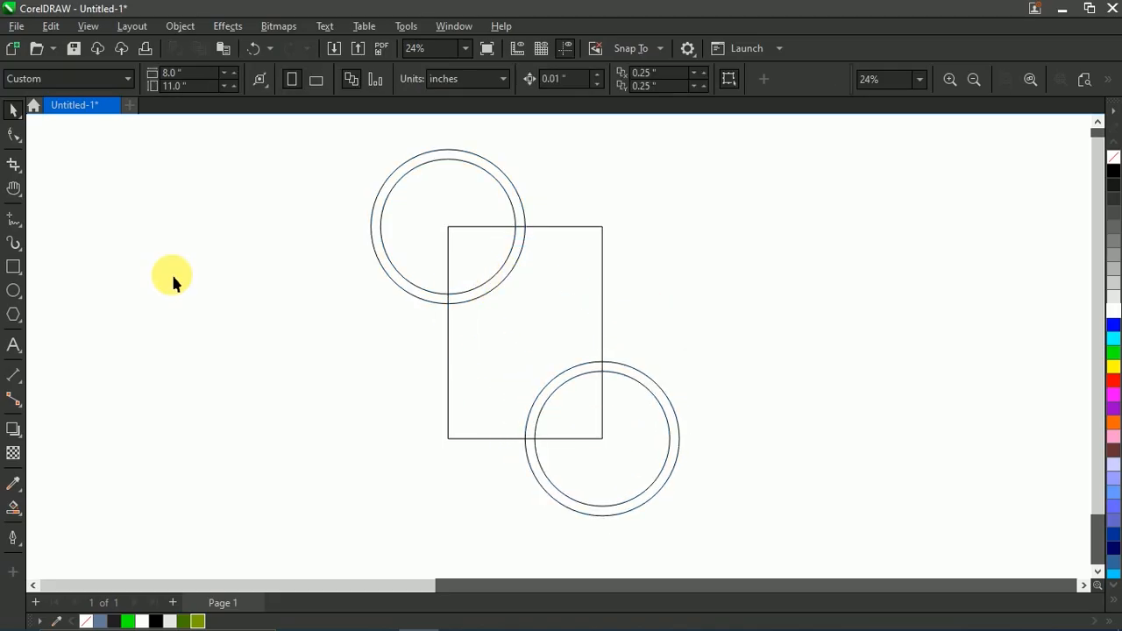
Step: Delete the segments of both circle pairs that lie outside the rectangle with the Virtual Segment Delete tool
click(12, 162)
click(70, 201)
drag(535, 134, 383, 191)
drag(719, 406, 623, 468)
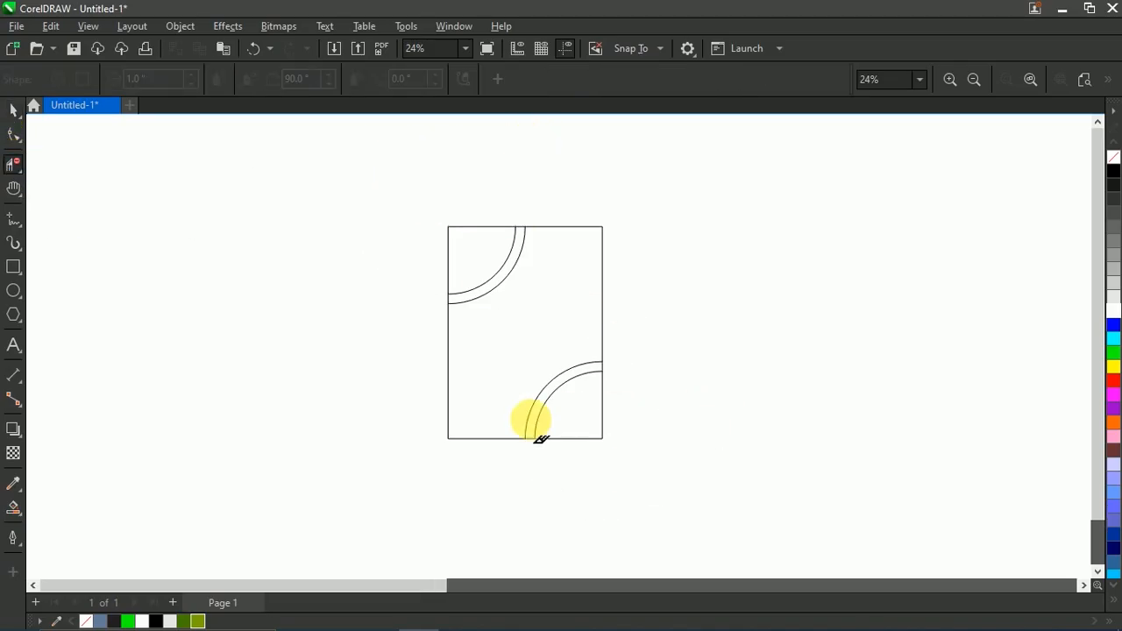
key(space)
Step: Smart-fill the central area and both arc bands to create separate filled shapes inside the rectangle
drag(396, 196, 624, 449)
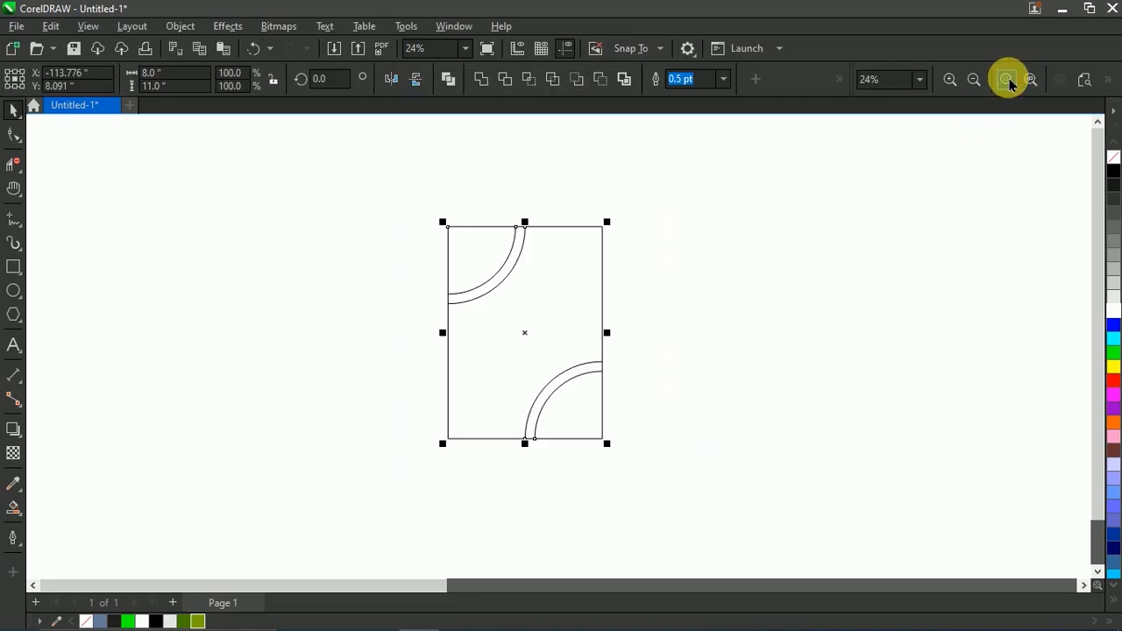
click(1007, 80)
click(153, 464)
click(23, 512)
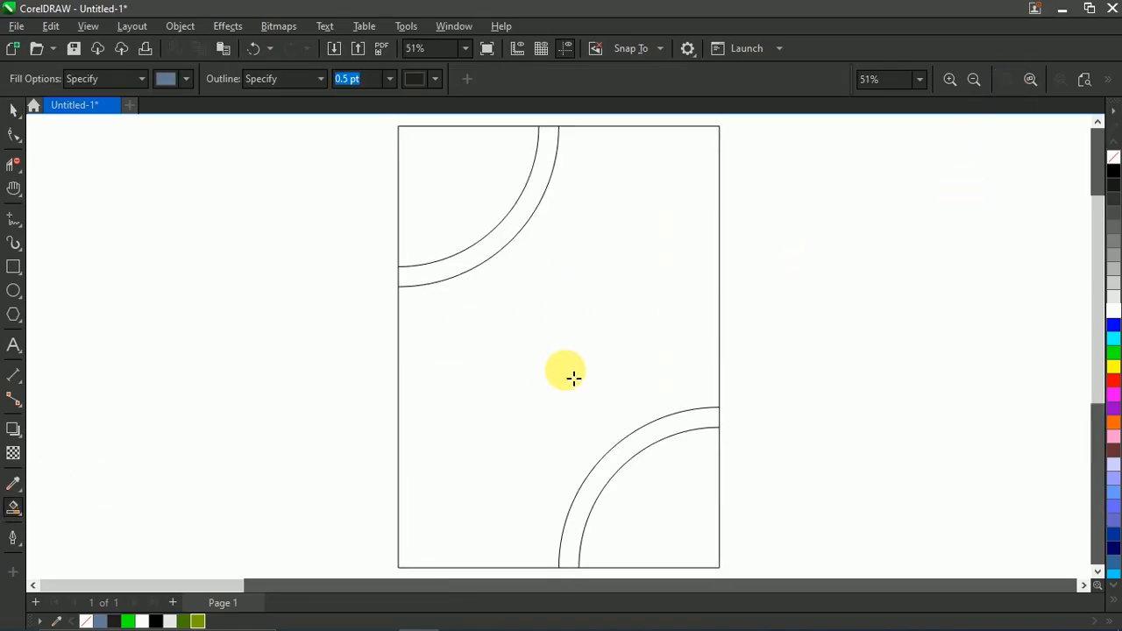
click(548, 371)
click(529, 217)
click(652, 438)
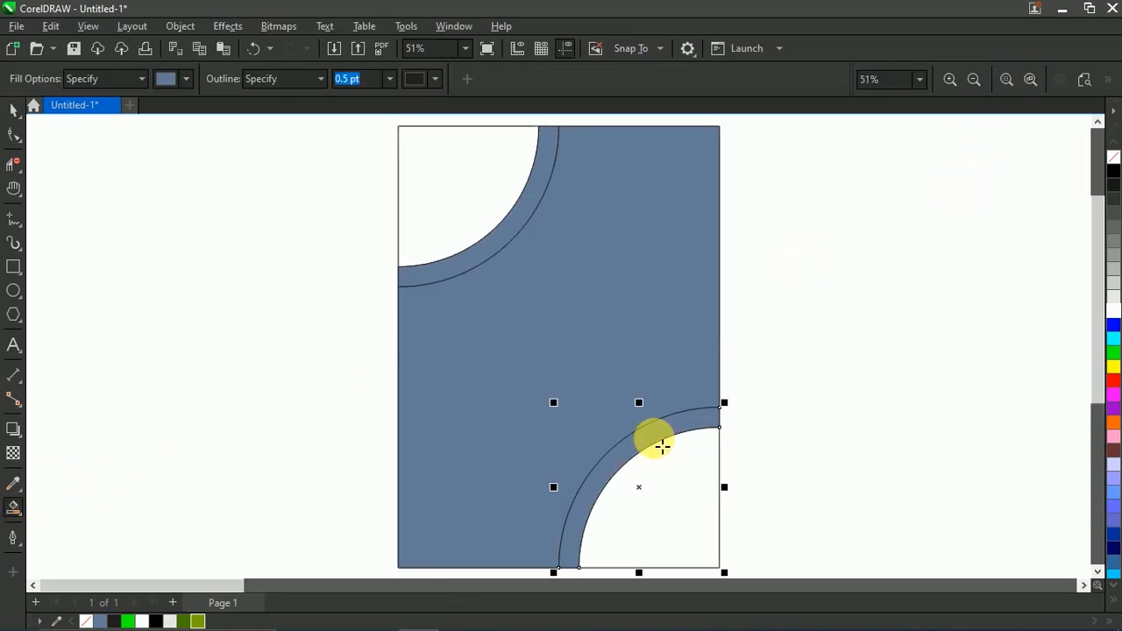
key(space)
click(809, 352)
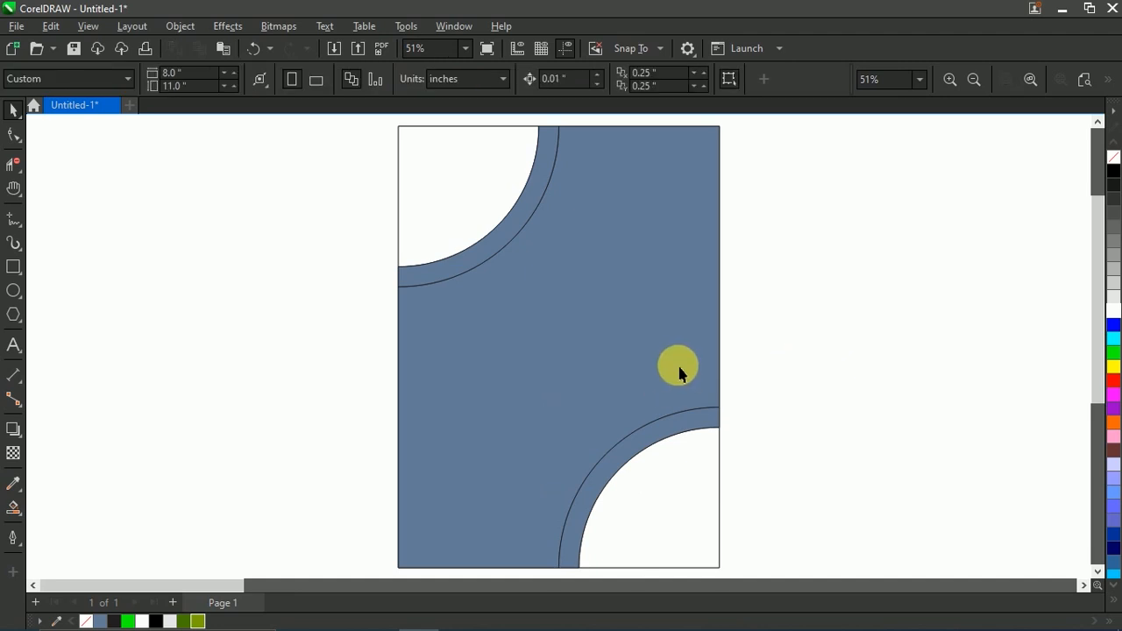
Step: Fill the two corner arc bands with the dark green from the document palette
click(614, 283)
click(820, 221)
click(495, 254)
shift+click(650, 444)
click(198, 621)
click(295, 455)
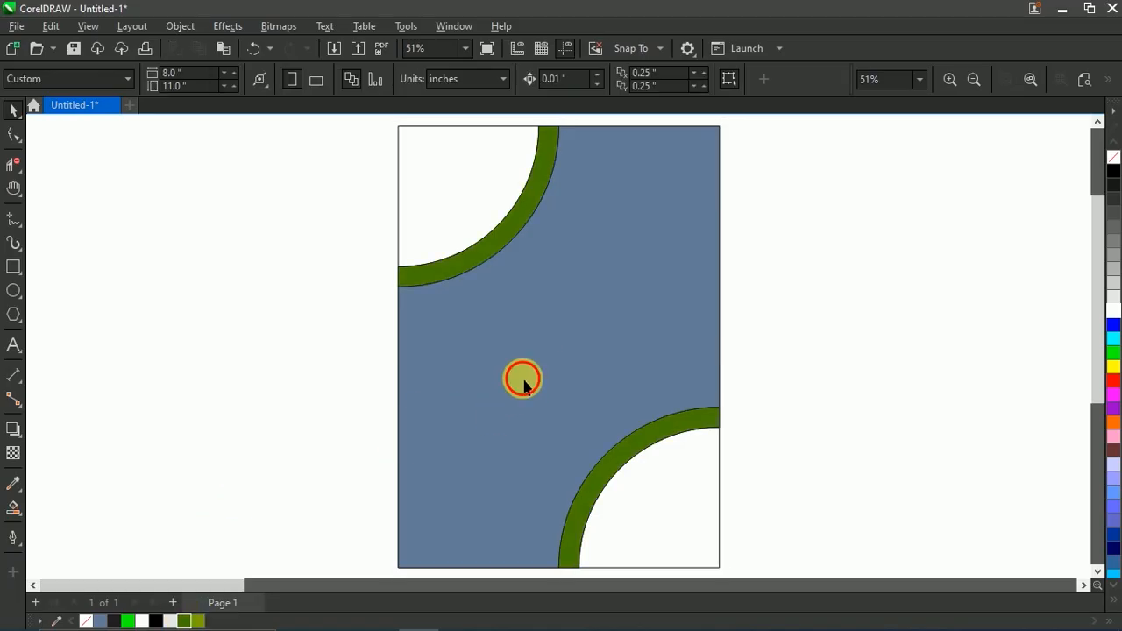
Step: Fill the central shape with olive green and apply a linear gradient from its lower-left to its upper-right corner
click(523, 386)
click(201, 622)
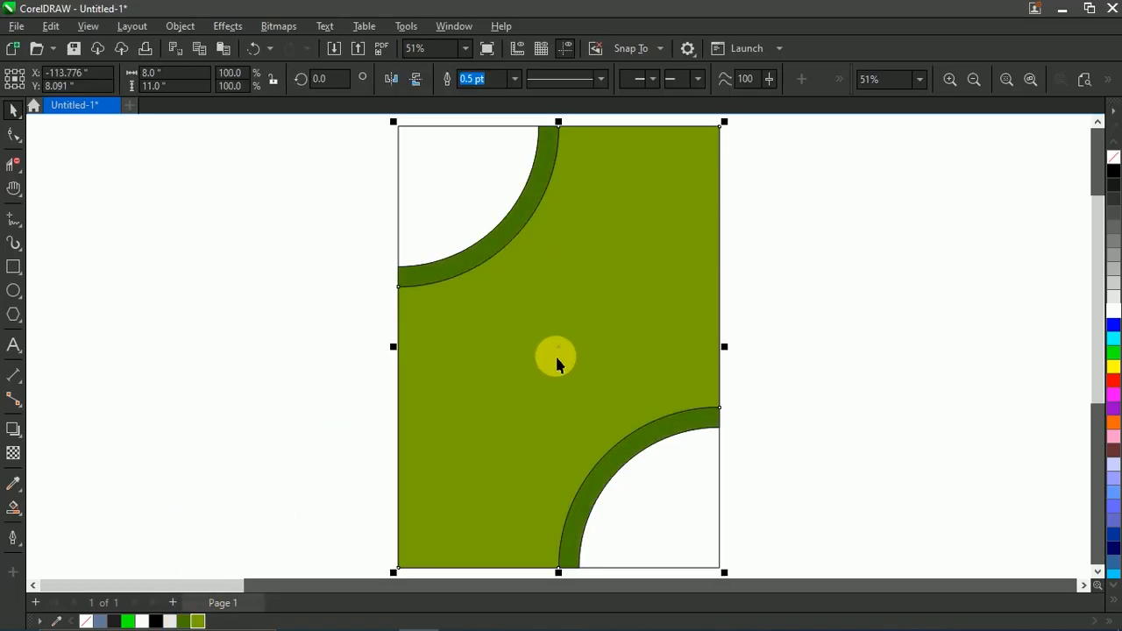
click(12, 514)
click(52, 506)
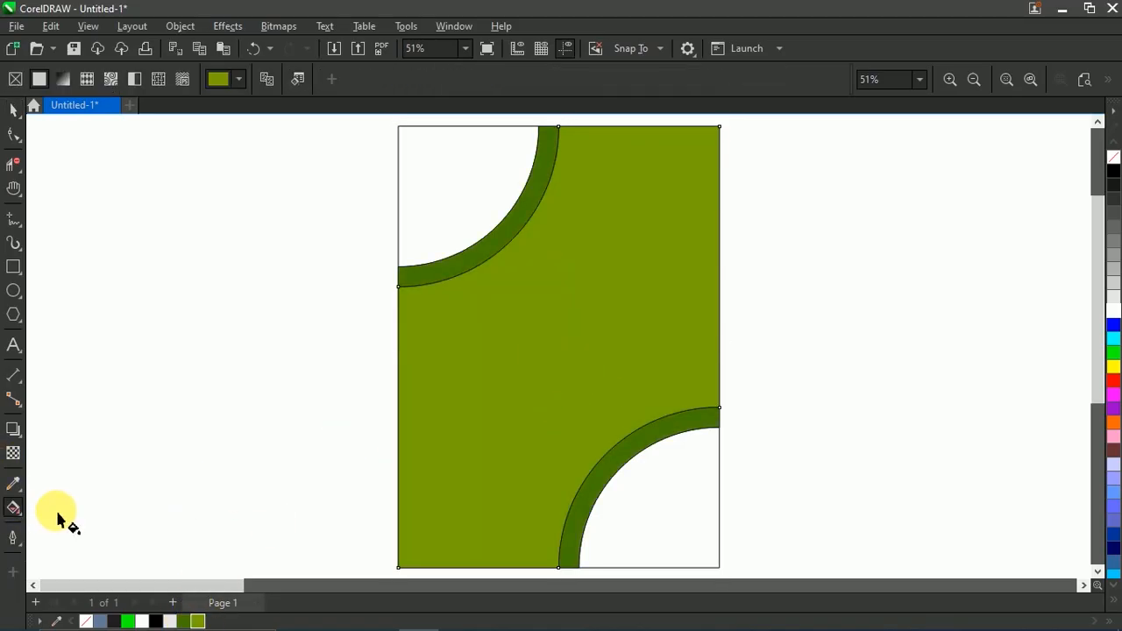
drag(398, 570, 720, 128)
scroll(591, 237, down, 1)
scroll(577, 279, up, 1)
drag(662, 226, 697, 143)
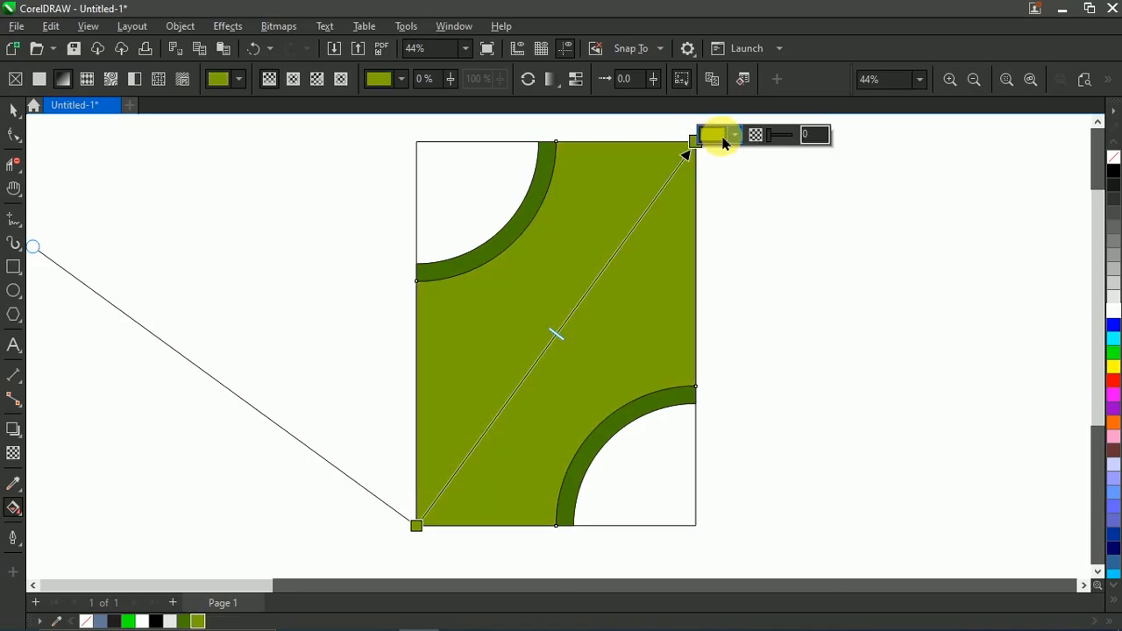
Step: Set the gradient's end color at the upper-right corner to the darker olive #628200
click(732, 134)
click(717, 169)
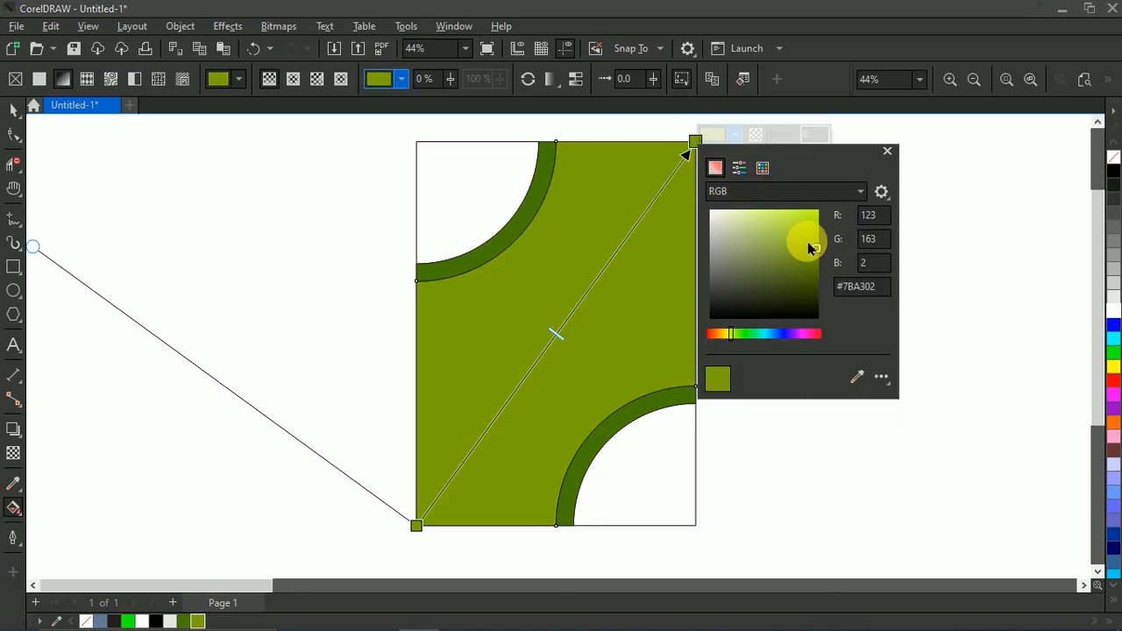
drag(819, 251, 822, 265)
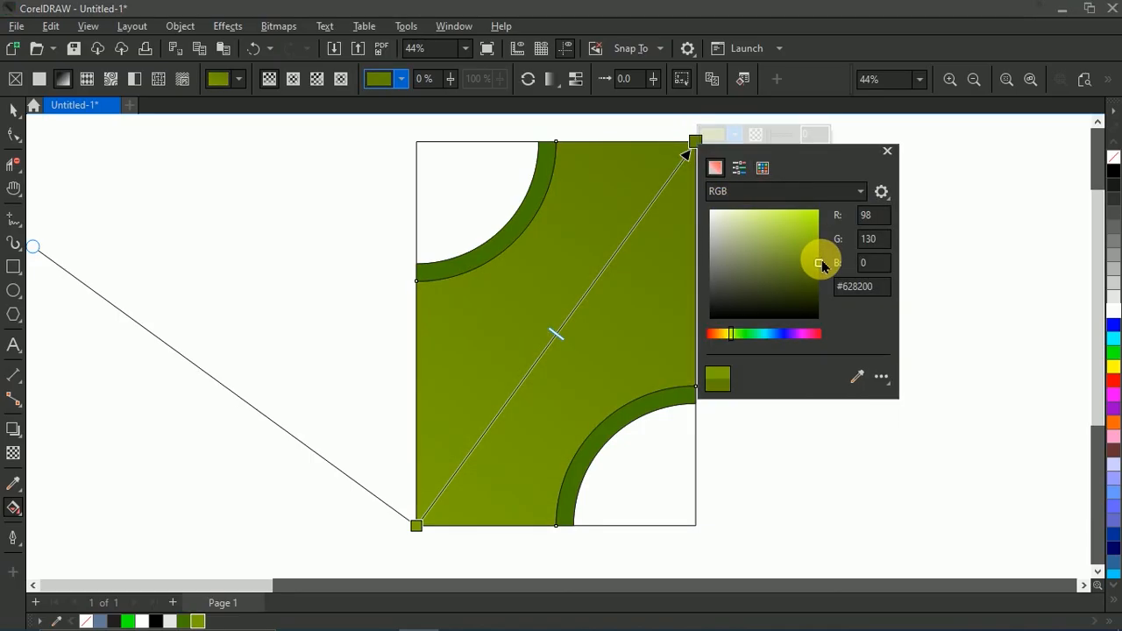
click(887, 151)
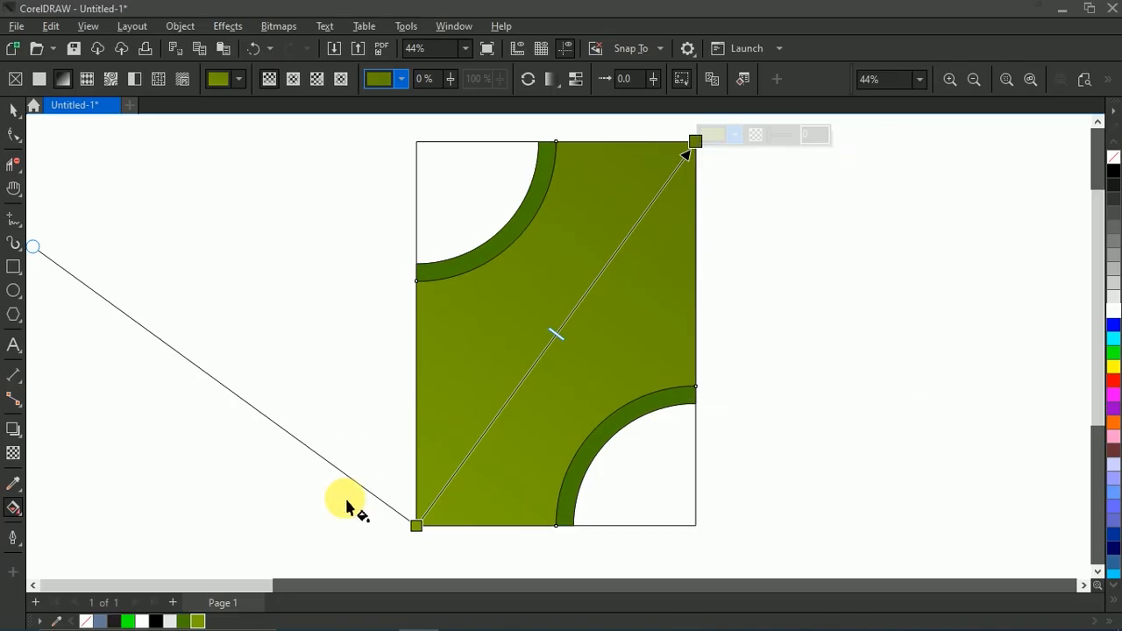
Step: Set the gradient's start color at the lower-left corner to #5C7A00 and add a color stop near its midpoint
click(419, 527)
click(456, 519)
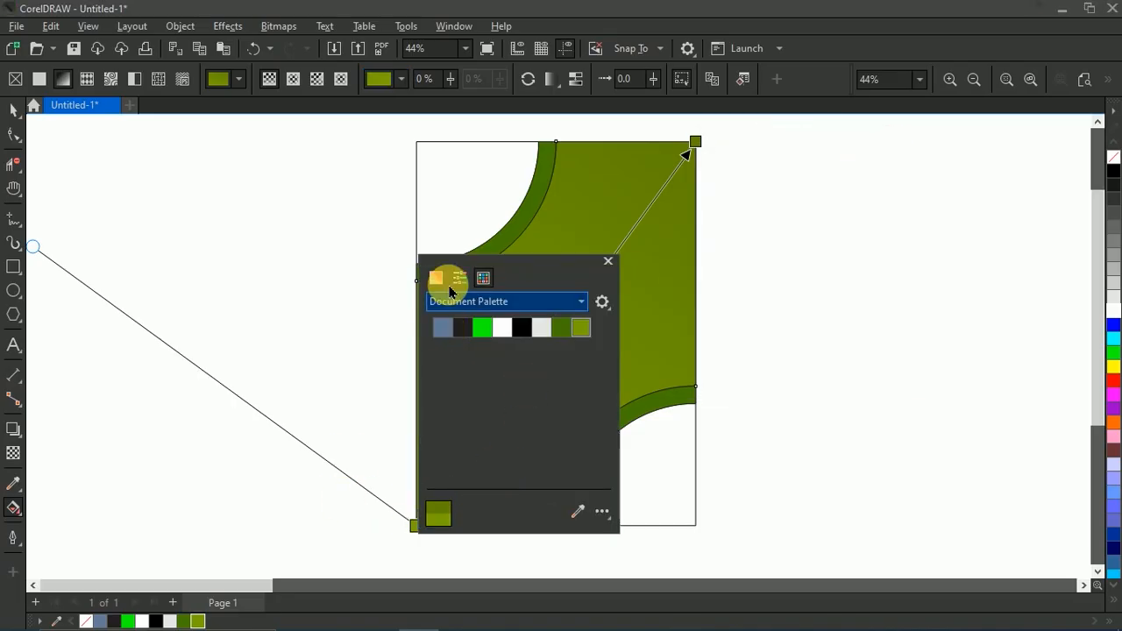
click(456, 279)
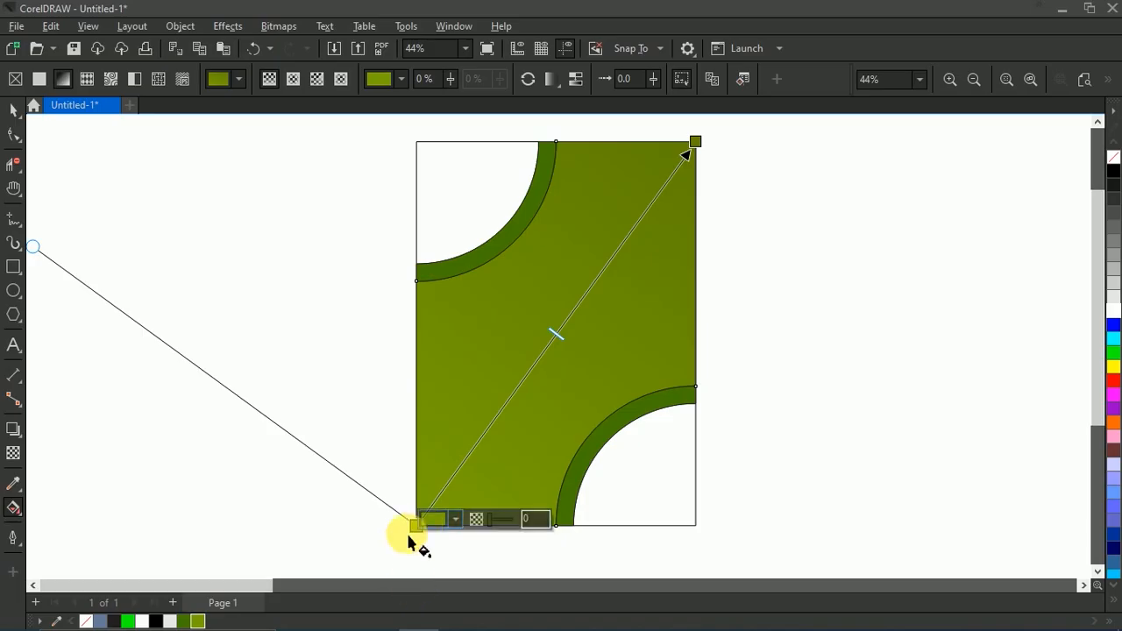
click(444, 521)
click(437, 253)
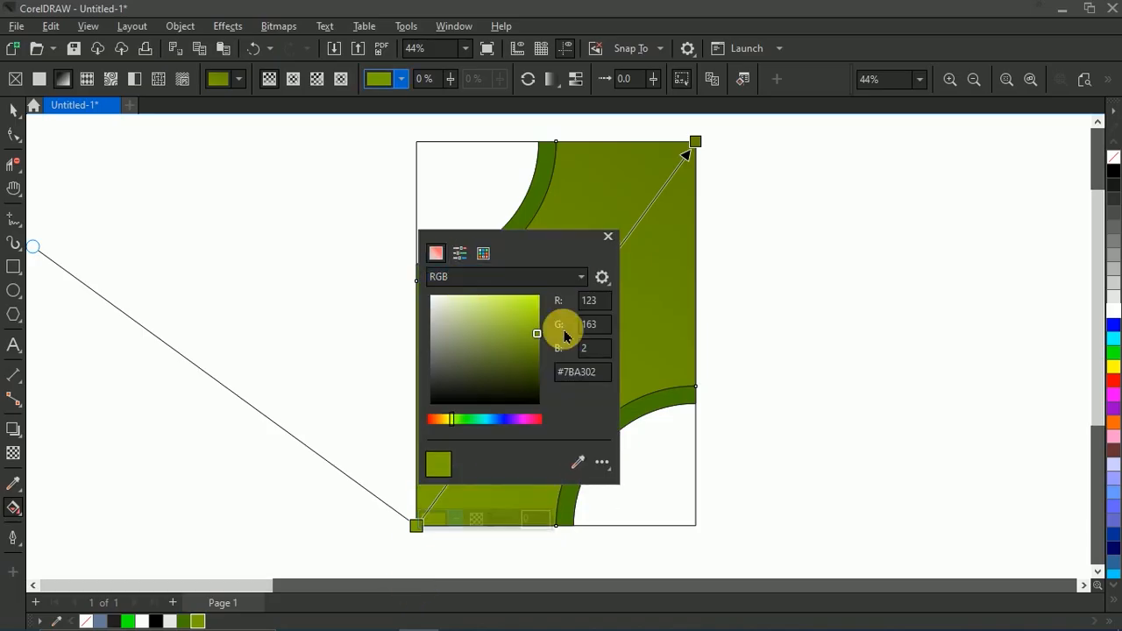
drag(540, 350, 540, 353)
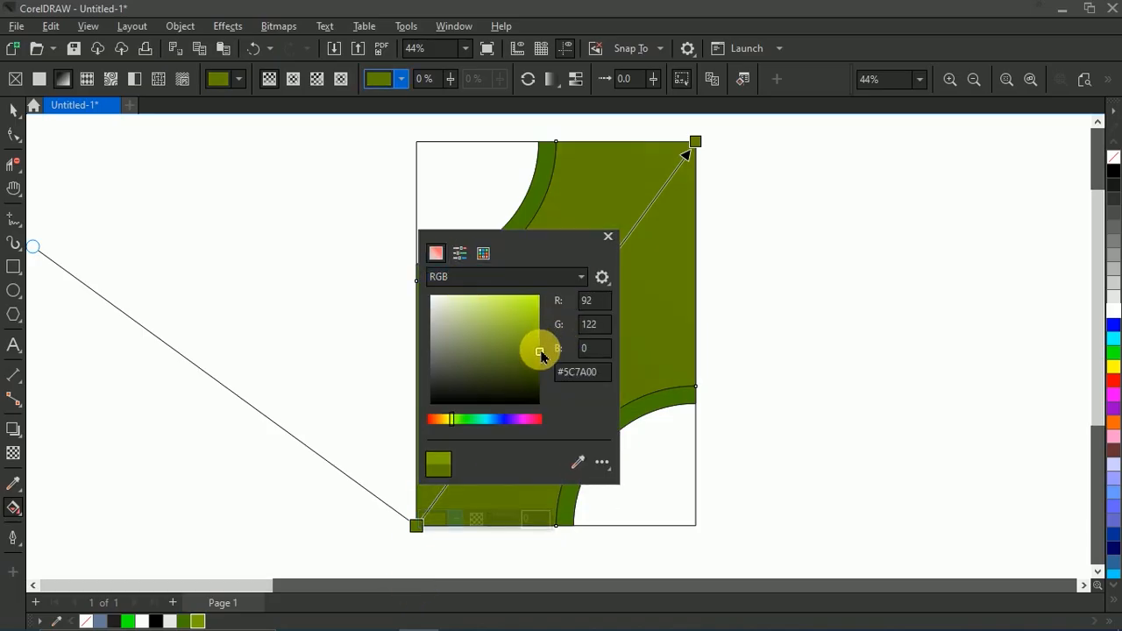
click(607, 236)
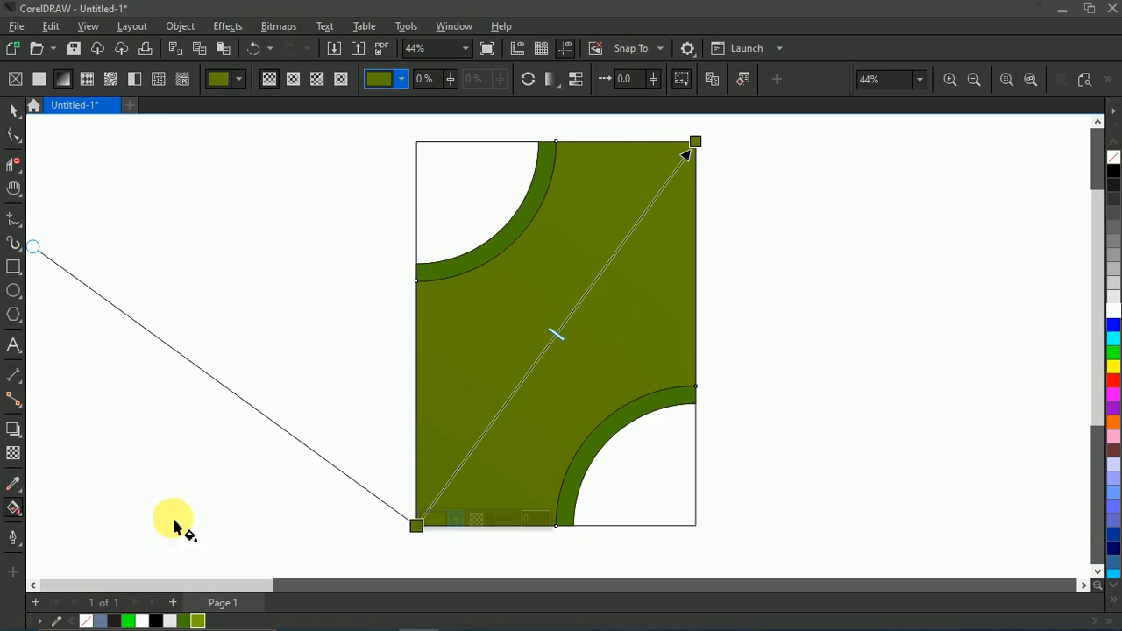
double_click(558, 330)
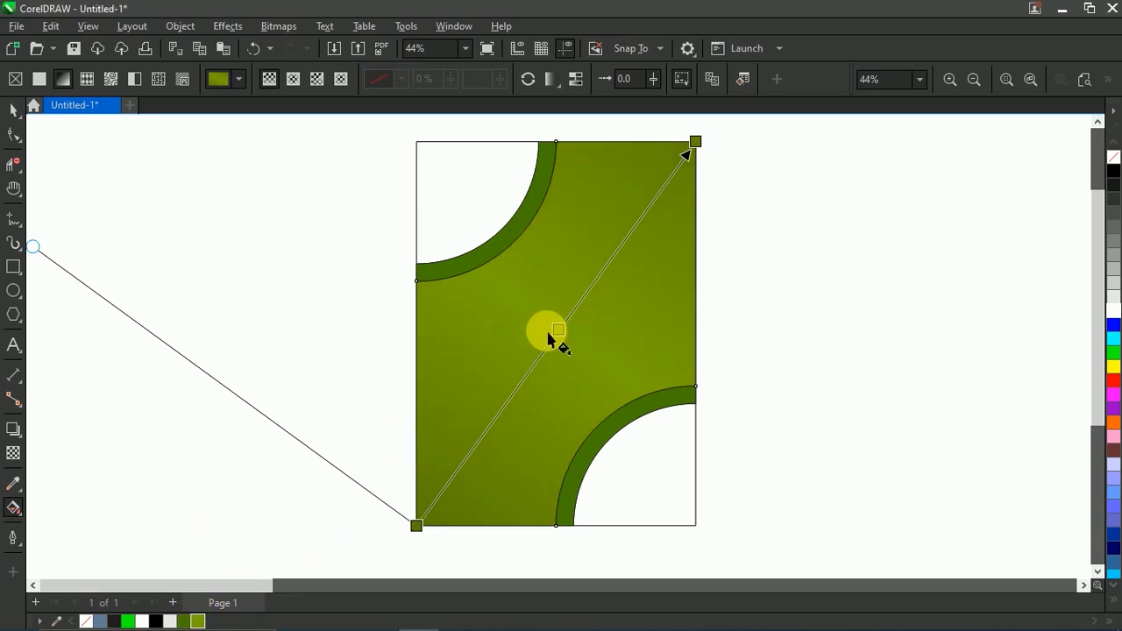
Step: Brighten the gradient's middle color stop to a lighter, more vivid olive green
click(559, 331)
click(596, 323)
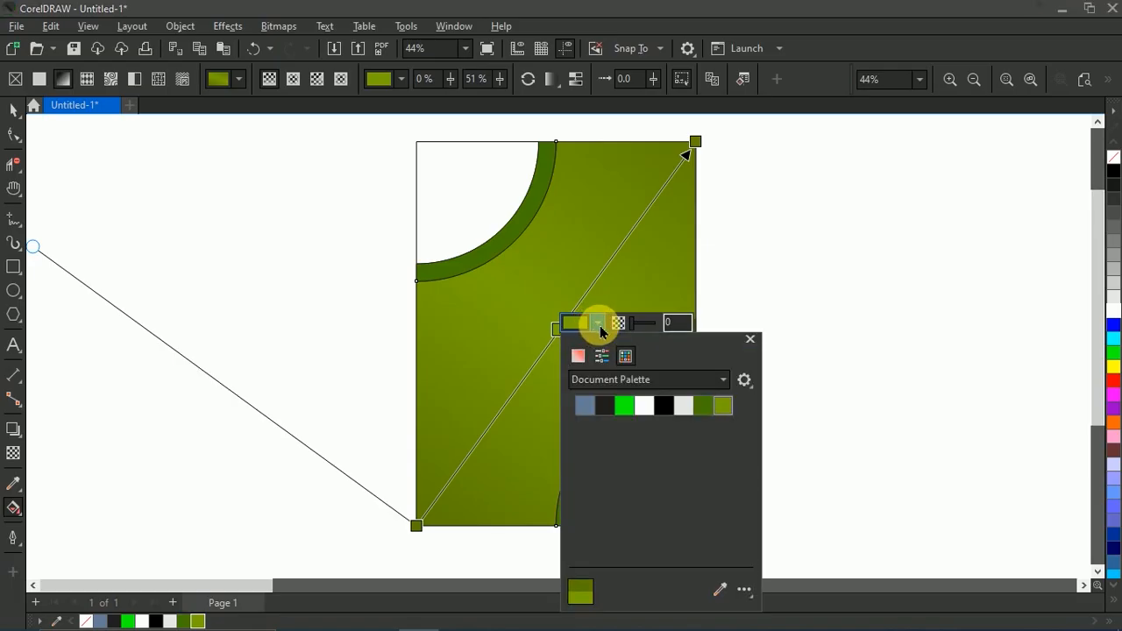
click(577, 355)
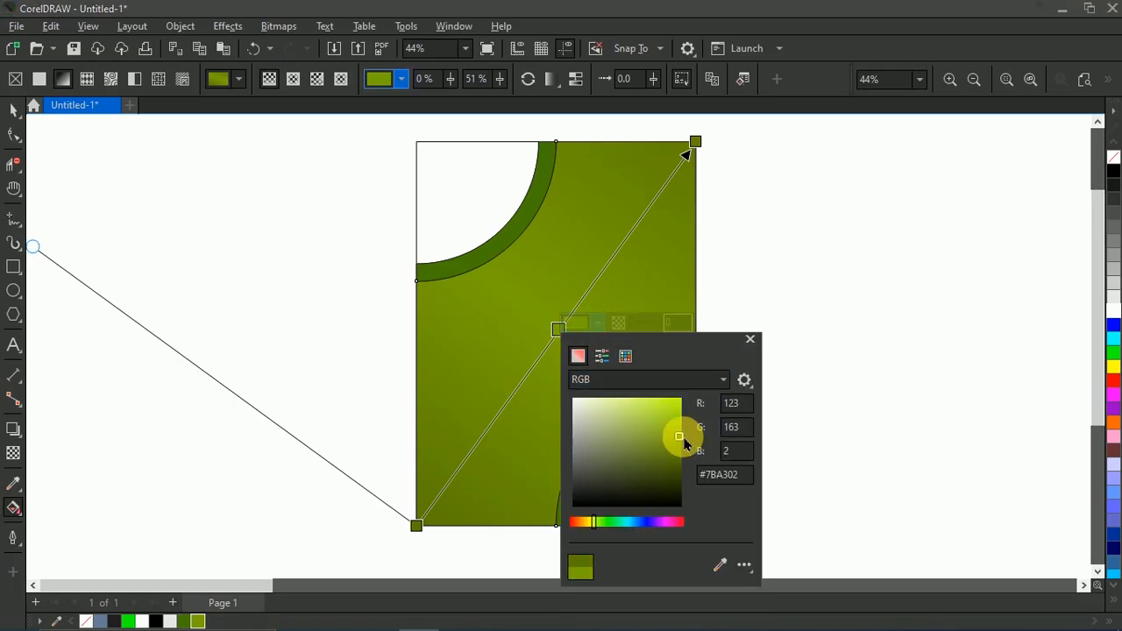
click(689, 432)
click(749, 340)
click(15, 109)
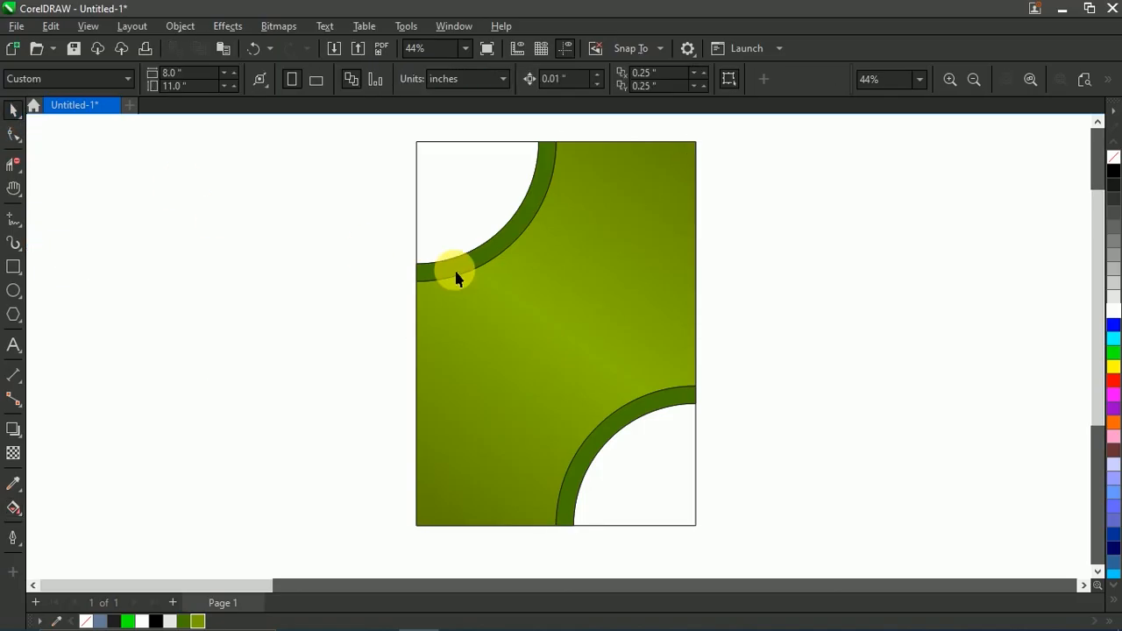
Step: Fill the page-sized background rectangle with white
click(502, 200)
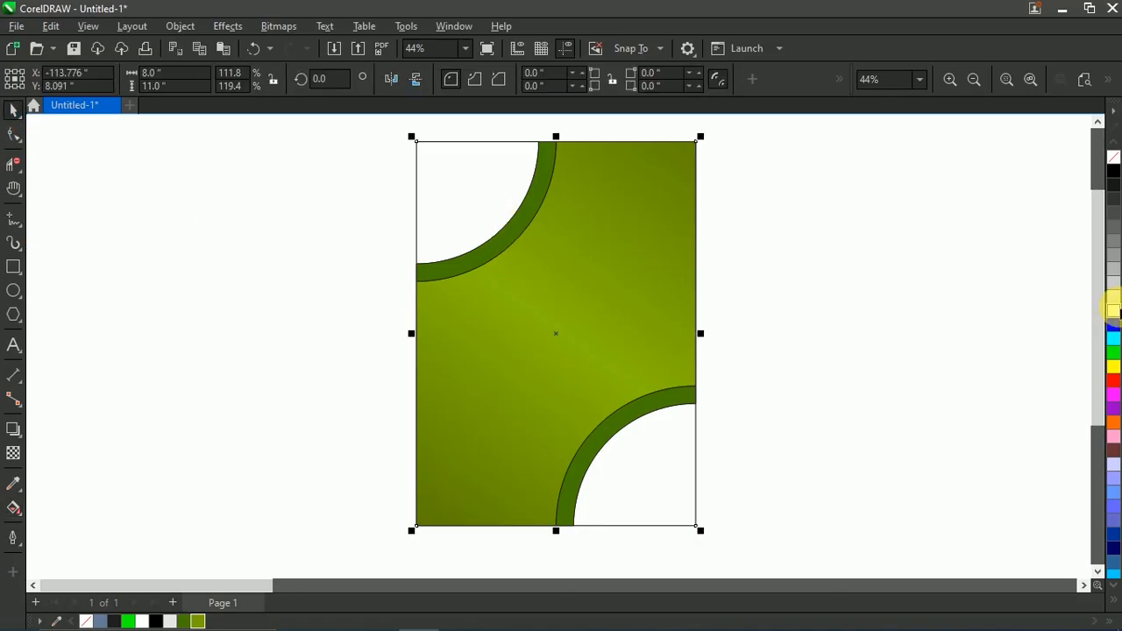
click(904, 295)
click(495, 249)
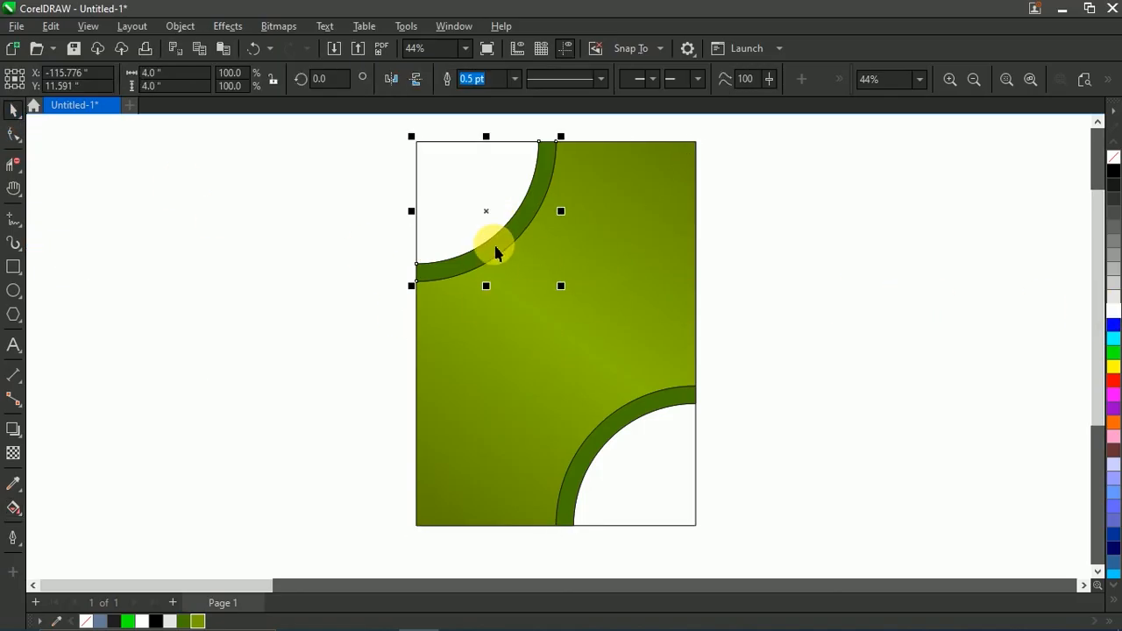
click(85, 312)
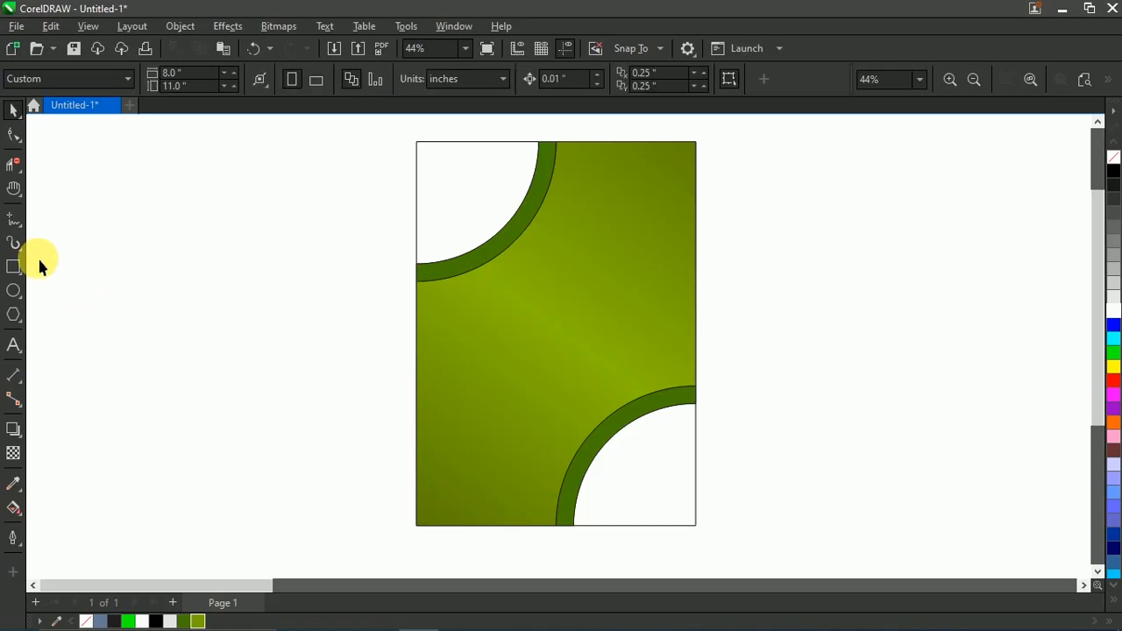
Step: Draw a 3-point curve from the lower end of the upper-left band to the page's right edge, bowing slightly downward
click(17, 227)
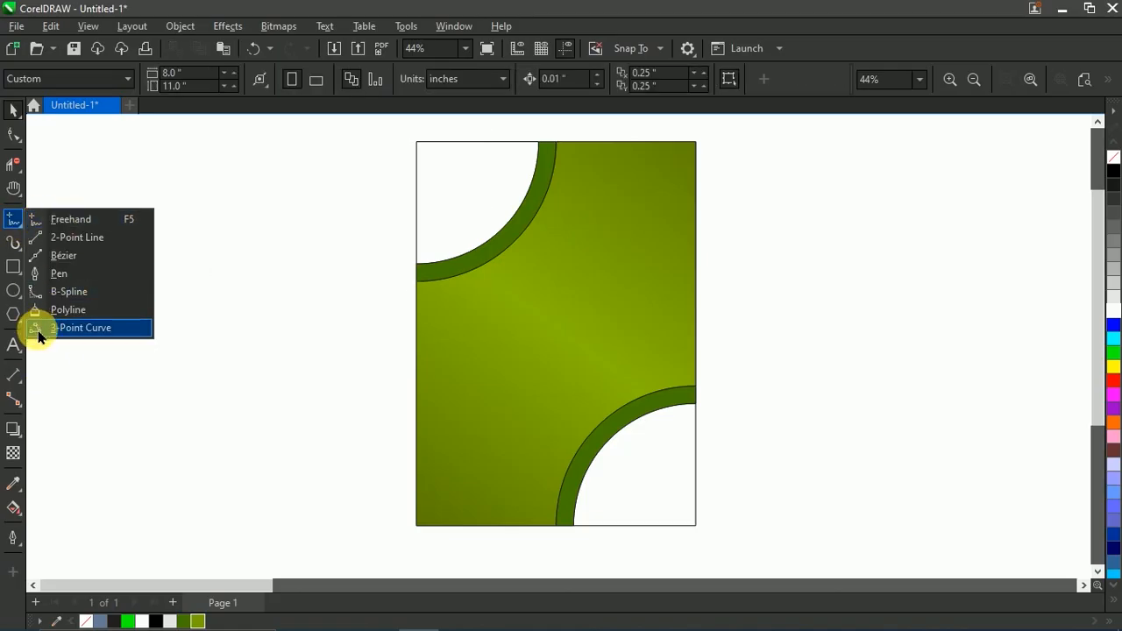
click(80, 328)
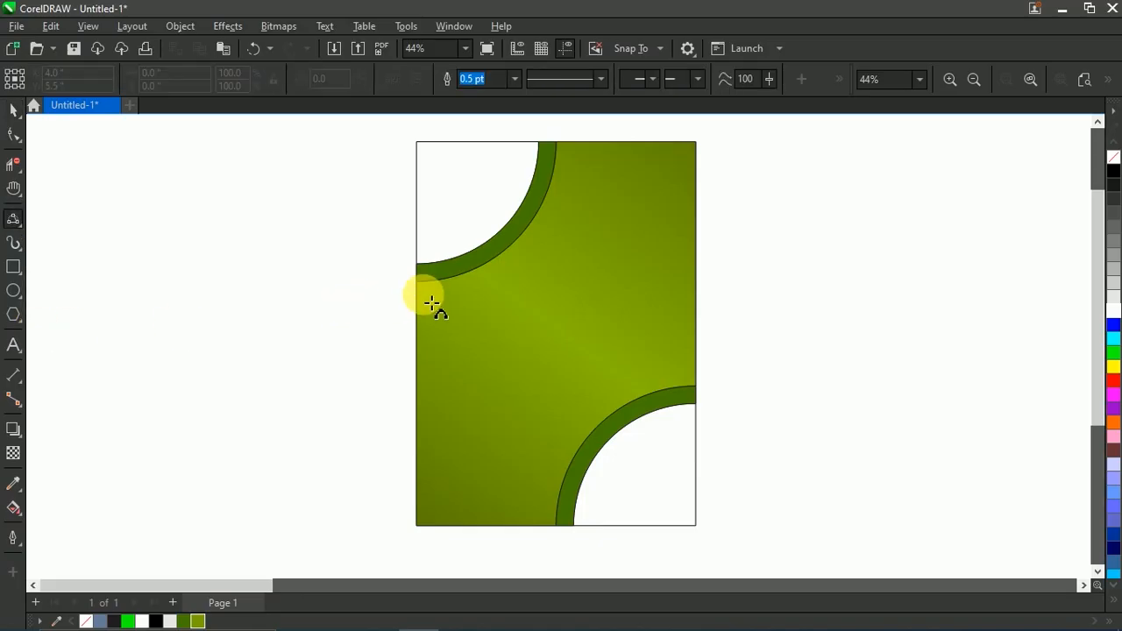
drag(416, 281, 708, 208)
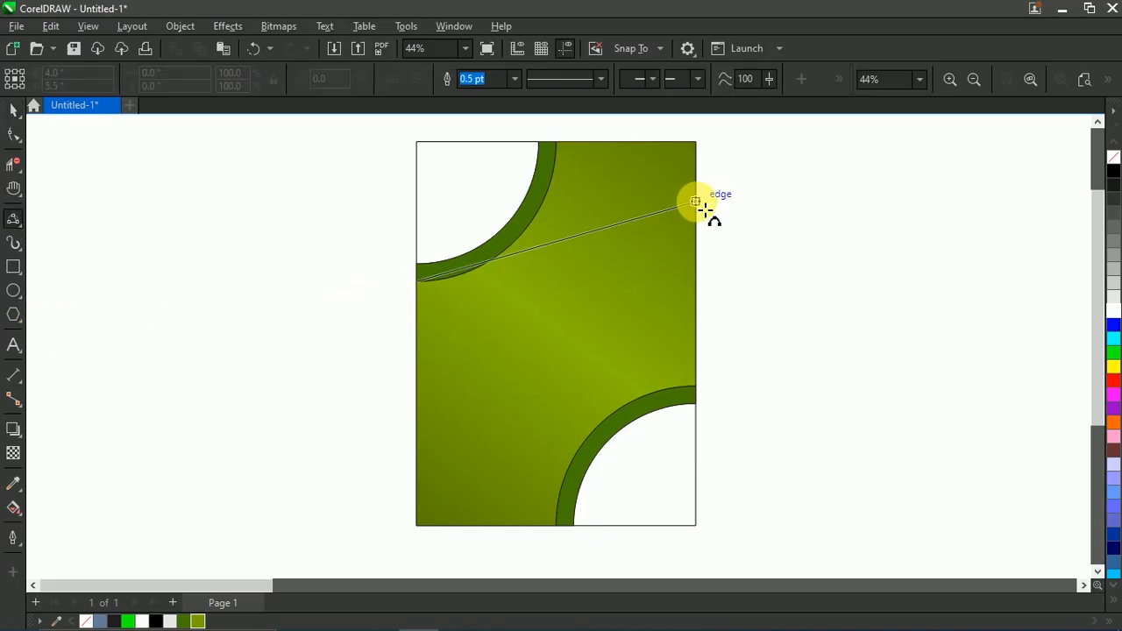
click(473, 286)
Step: Reshape the curve into a smooth S-wave that follows the upper-left band and crests near the right edge, lowering its right endpoint slightly
click(13, 135)
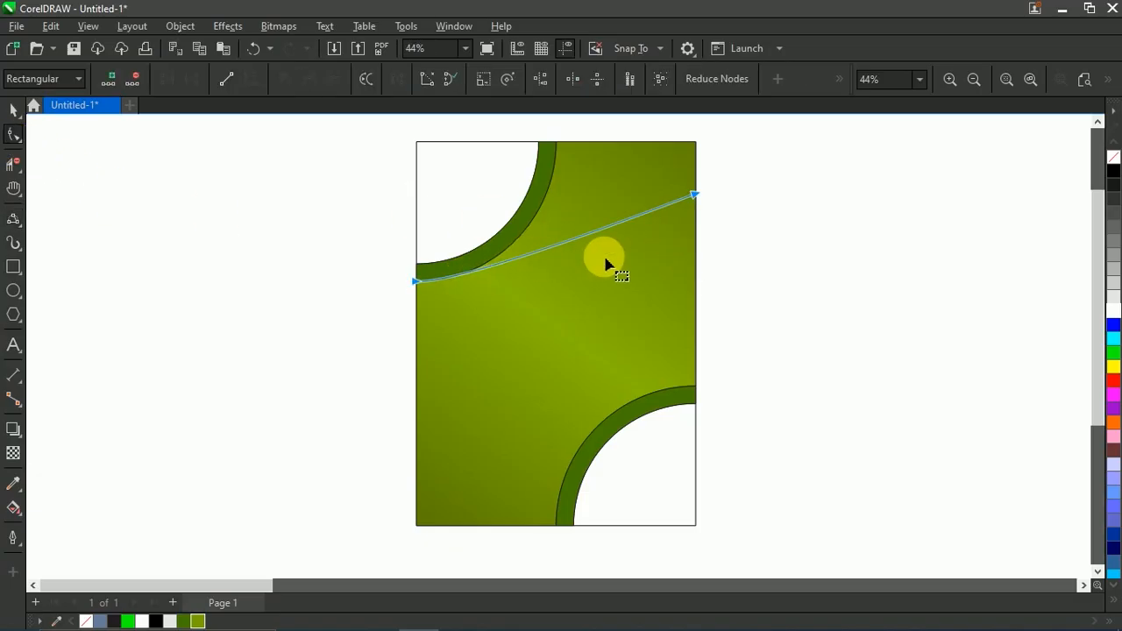
click(275, 219)
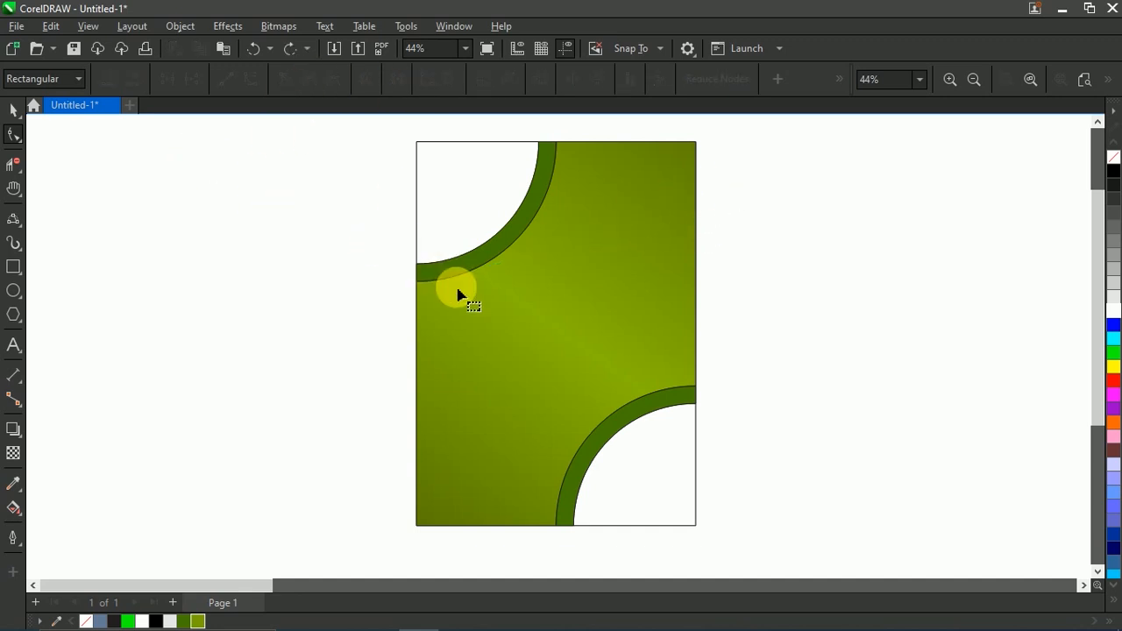
drag(694, 194, 688, 201)
drag(543, 253, 602, 142)
drag(694, 194, 695, 206)
drag(602, 161, 601, 132)
drag(451, 292, 522, 291)
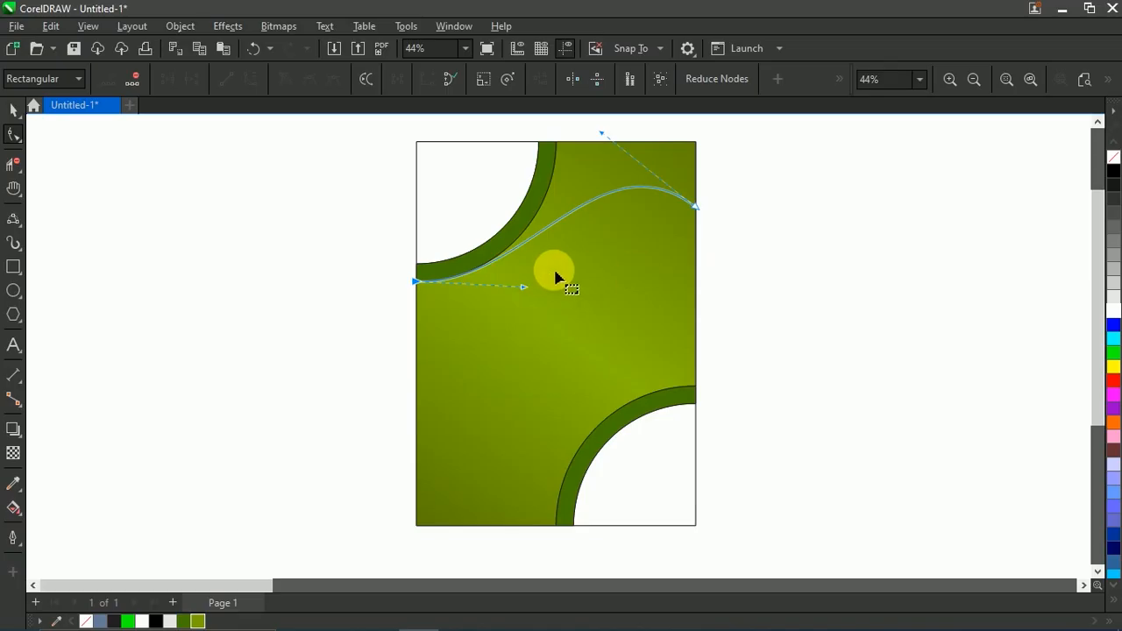
Step: Duplicate the wave curve about 0.46 inch lower and snap both ends of the copy onto the original's endpoints
click(14, 109)
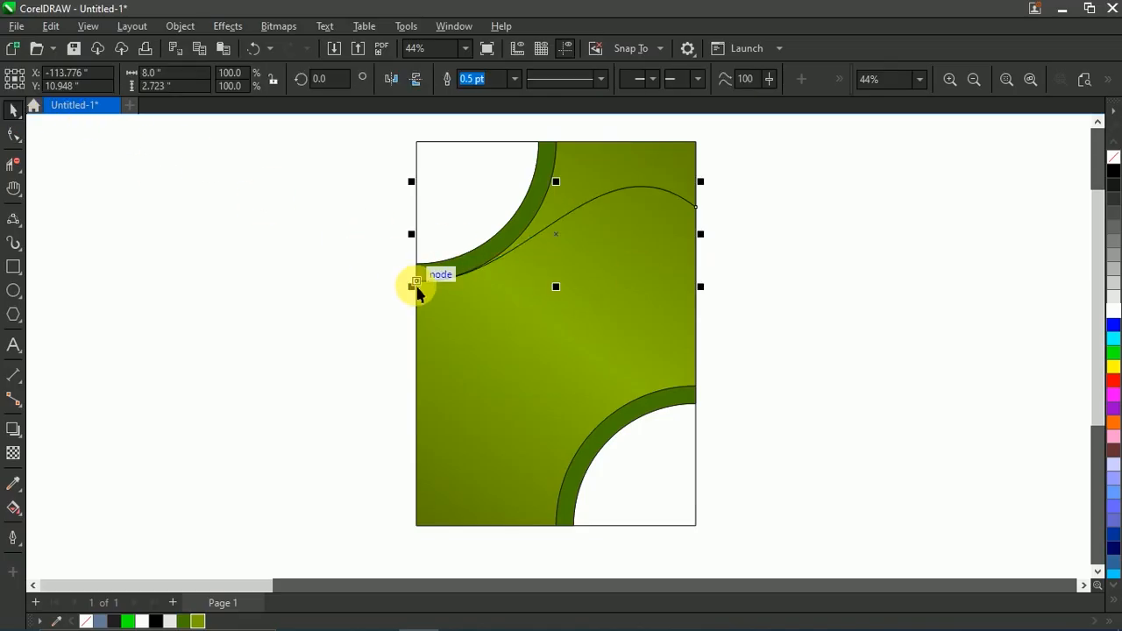
drag(416, 281, 415, 297)
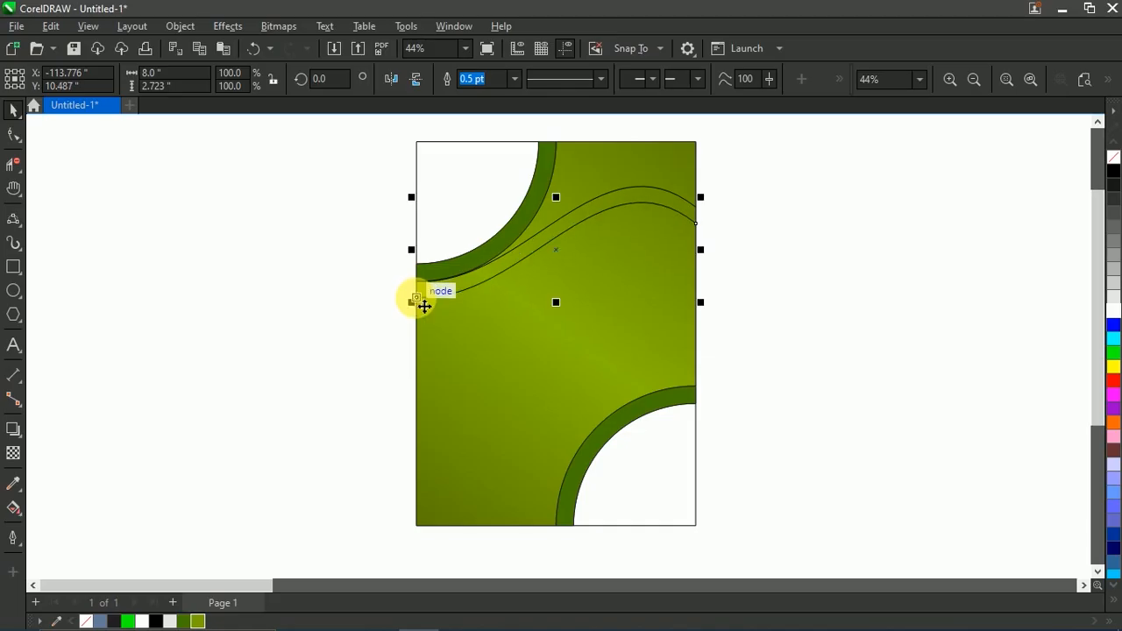
click(14, 134)
drag(415, 298, 416, 282)
drag(523, 286, 520, 313)
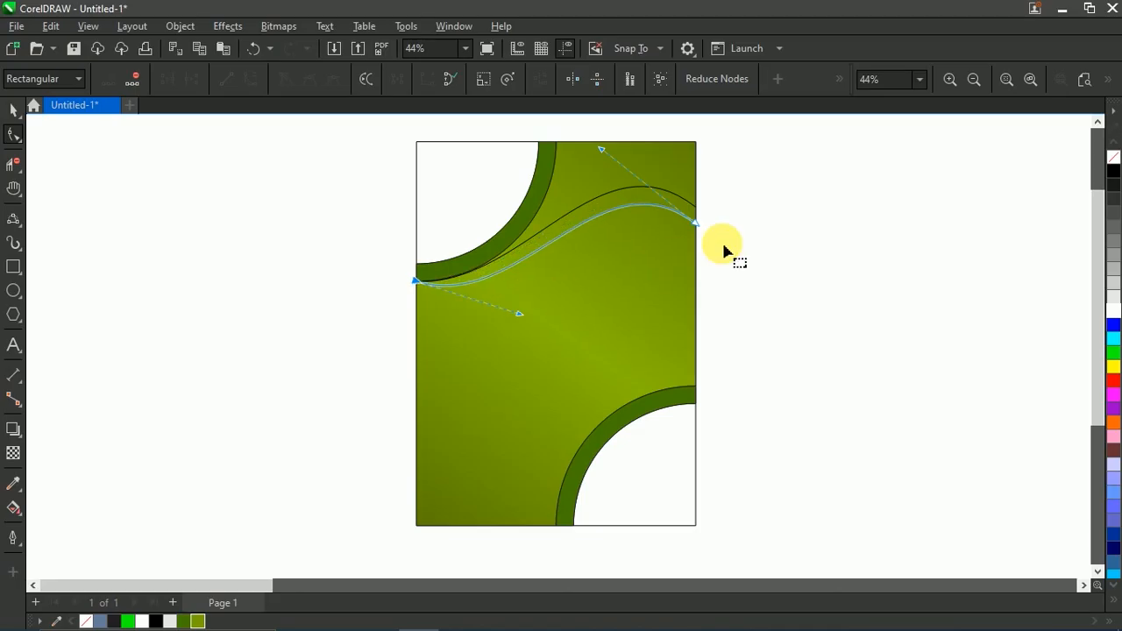
drag(699, 230, 701, 213)
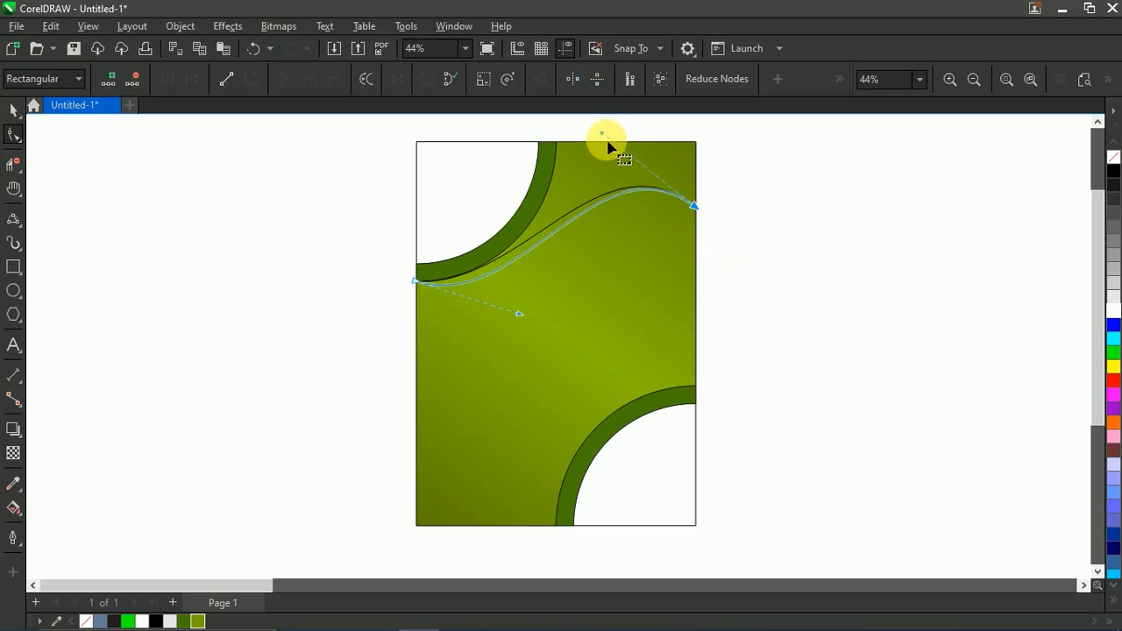
Step: Bend the duplicate curve below the original with its control handles to outline a slim ribbon tapering at both ends
drag(604, 137, 600, 155)
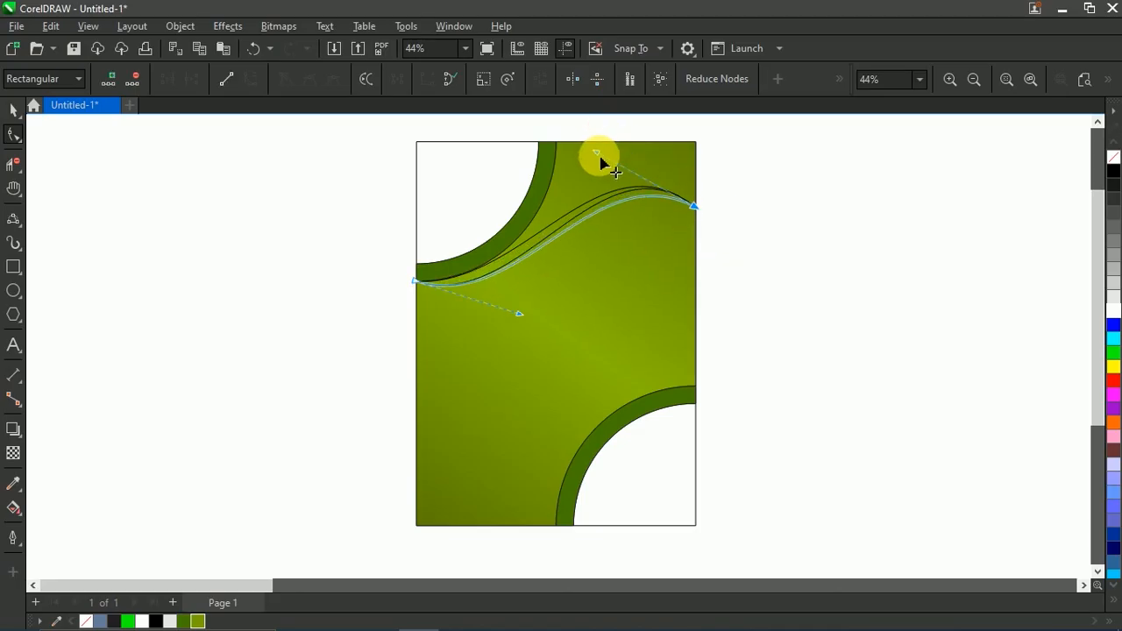
drag(520, 314, 524, 338)
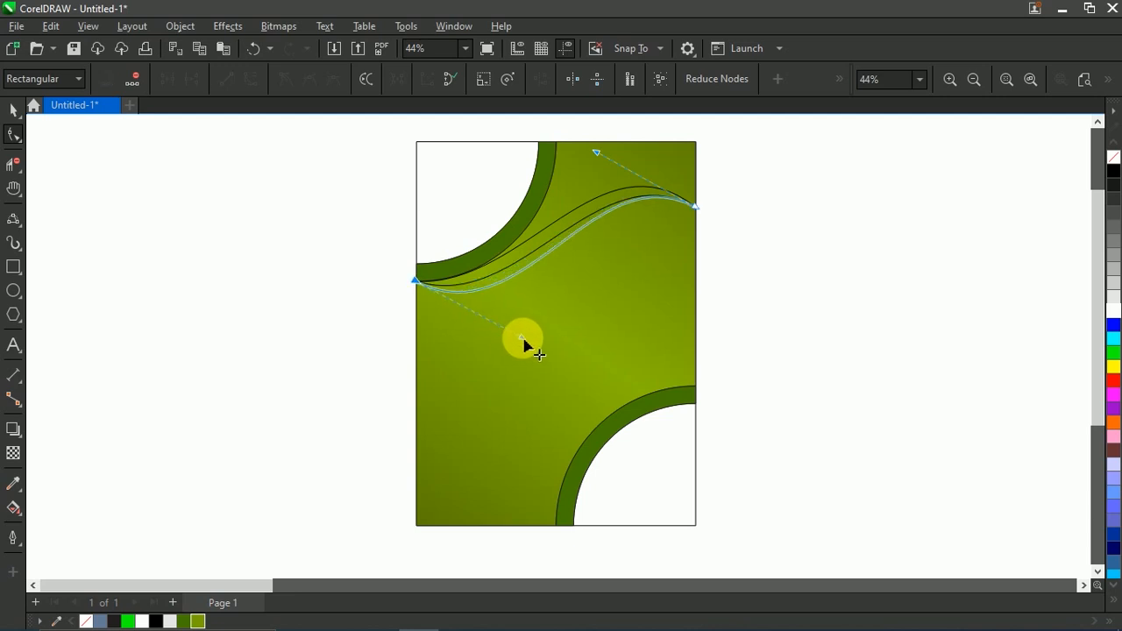
drag(596, 155, 576, 157)
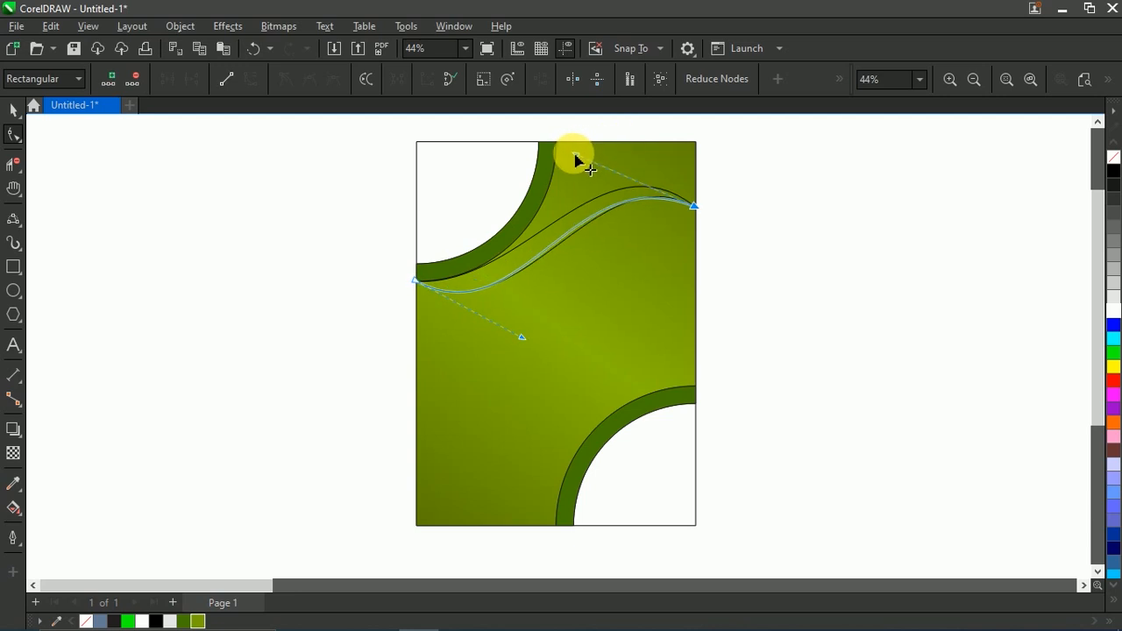
drag(520, 337, 524, 322)
click(13, 109)
click(231, 194)
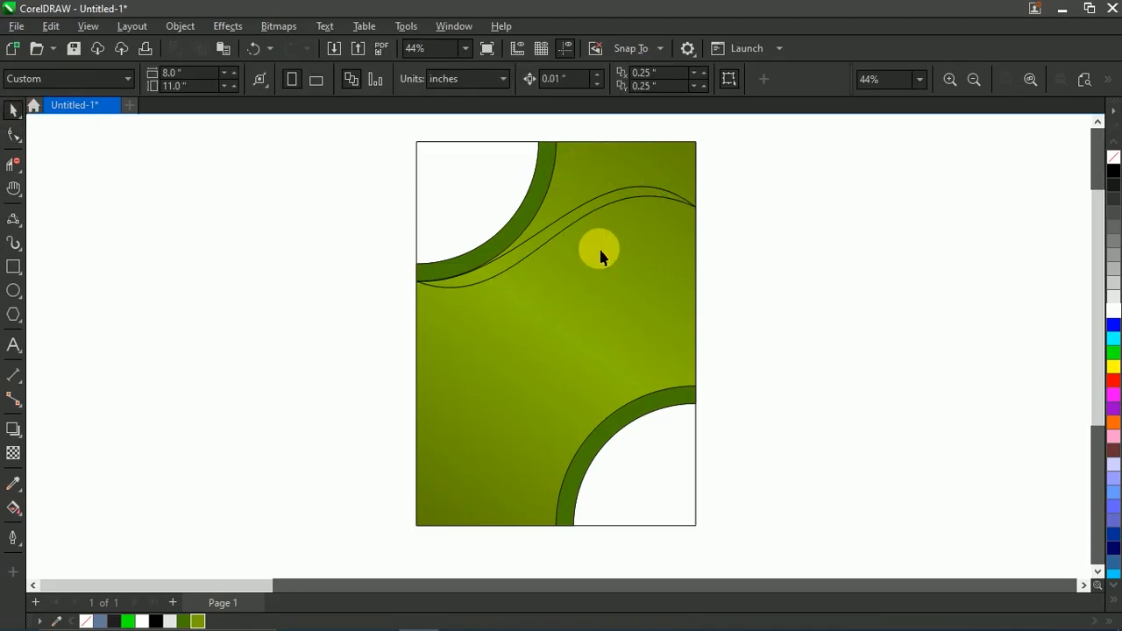
Step: Create a filled ribbon shape from the area enclosed between the two wave curves with Smart Fill
click(13, 509)
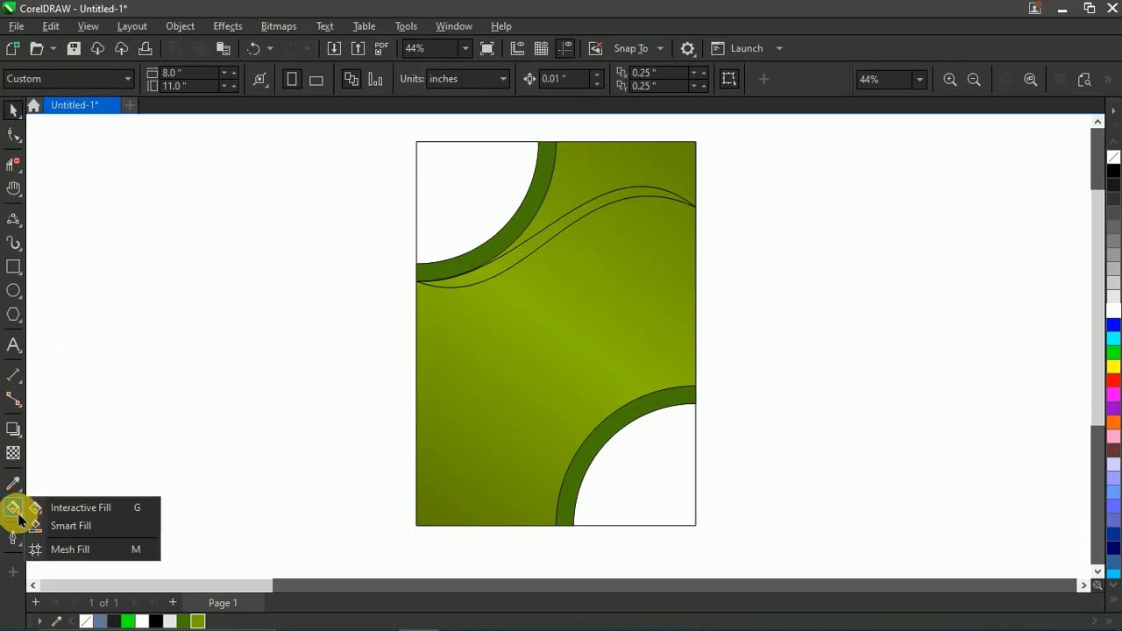
click(50, 526)
click(502, 273)
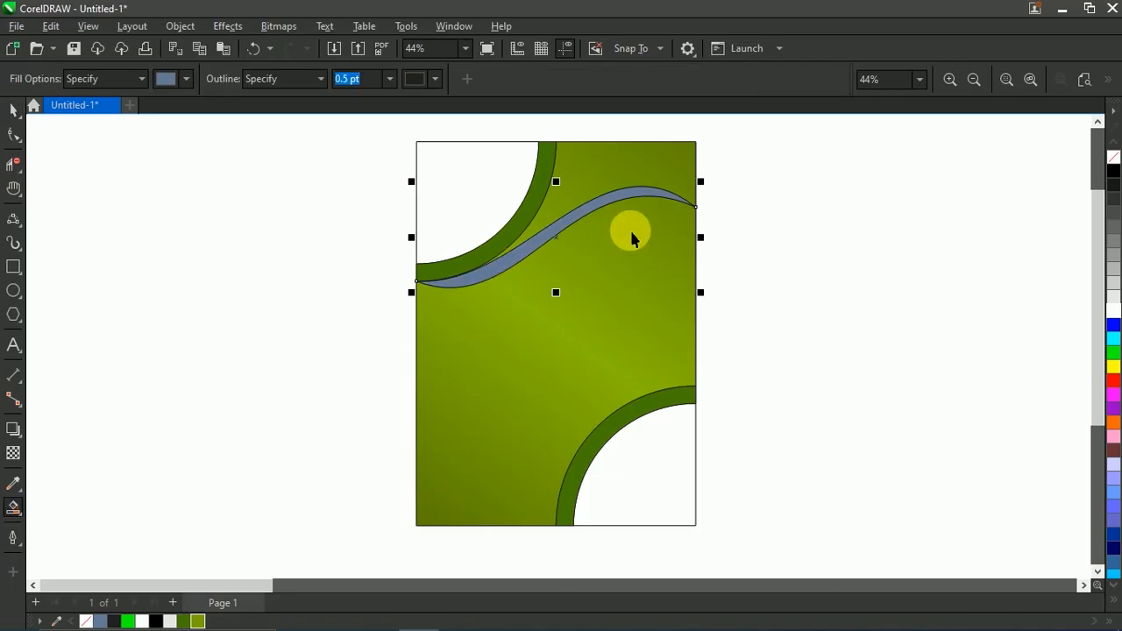
key(space)
key(Escape)
Step: Move the ribbon aside, delete the two guide curves, and snap the ribbon back to the lower end of the upper-left band
drag(581, 218, 592, 315)
drag(589, 211, 766, 198)
key(Delete)
key(Delete)
click(445, 382)
drag(445, 383, 415, 283)
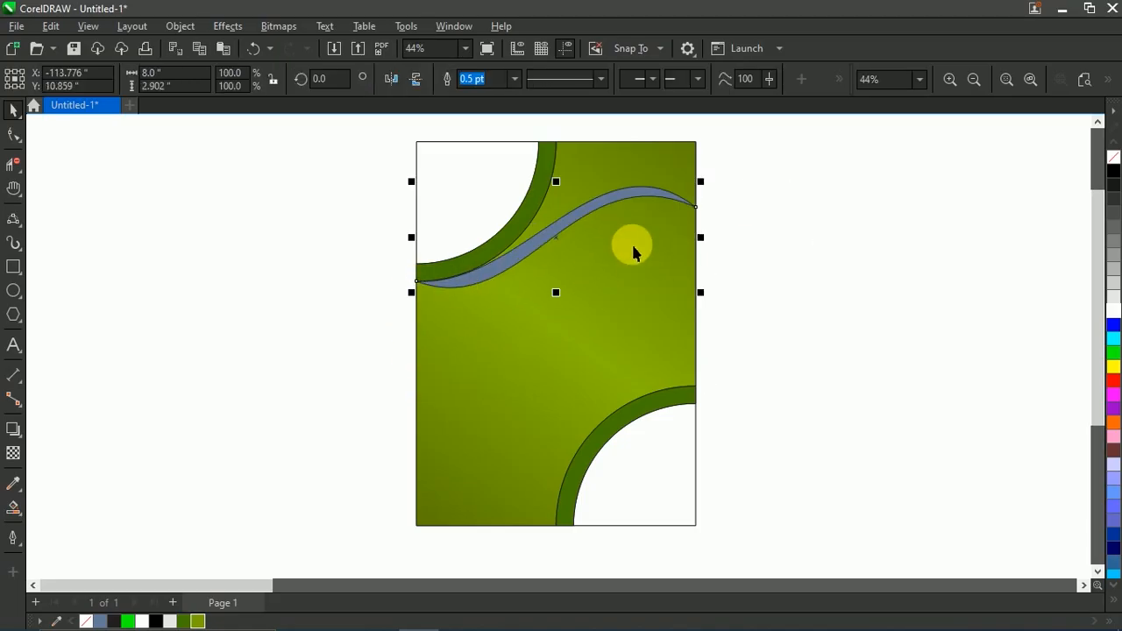
Step: Fill the wave ribbon with white and remove its outline
click(1113, 311)
right_click(1113, 157)
click(1039, 155)
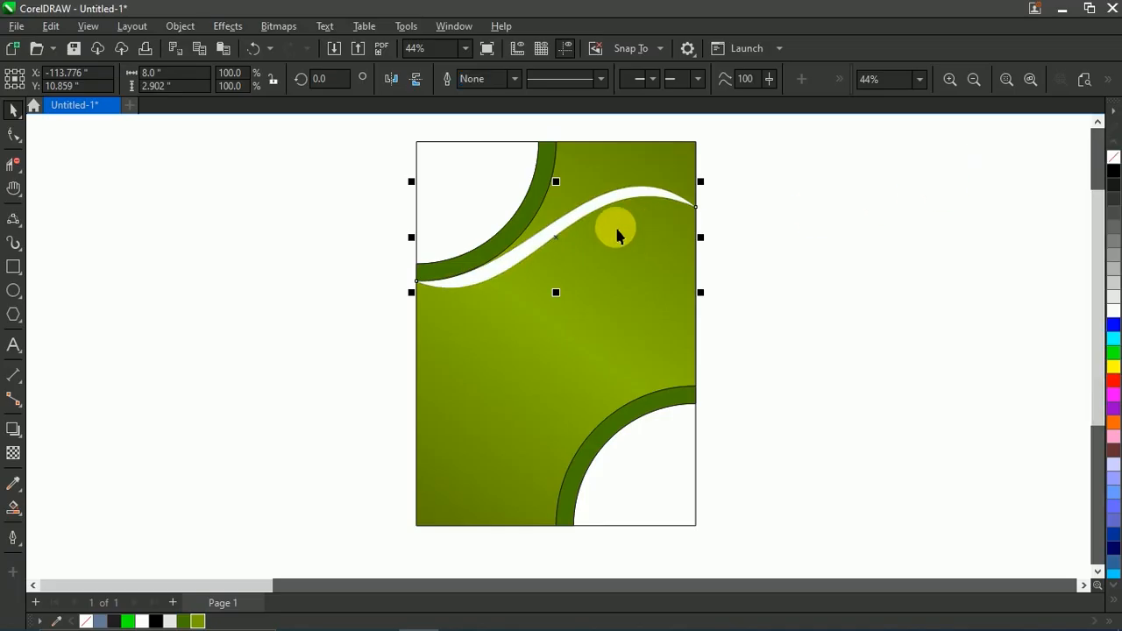
Step: Duplicate the white ribbon, mirror the copy vertically and horizontally, and snap its right end to the top of the lower-right band
drag(549, 250, 518, 339)
click(559, 369)
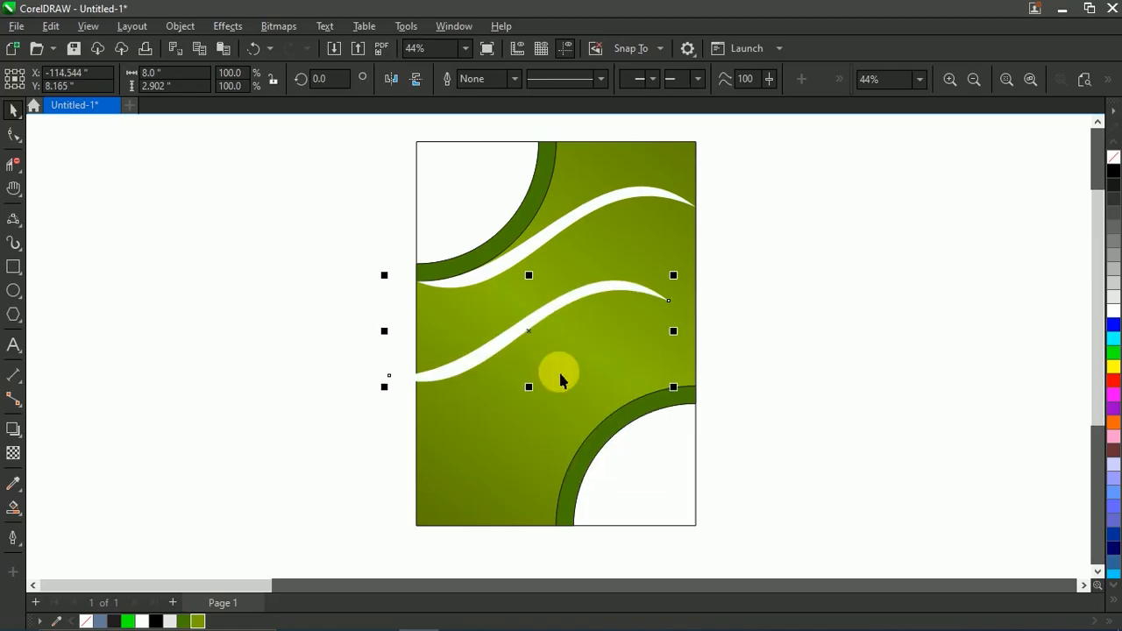
click(415, 79)
click(393, 80)
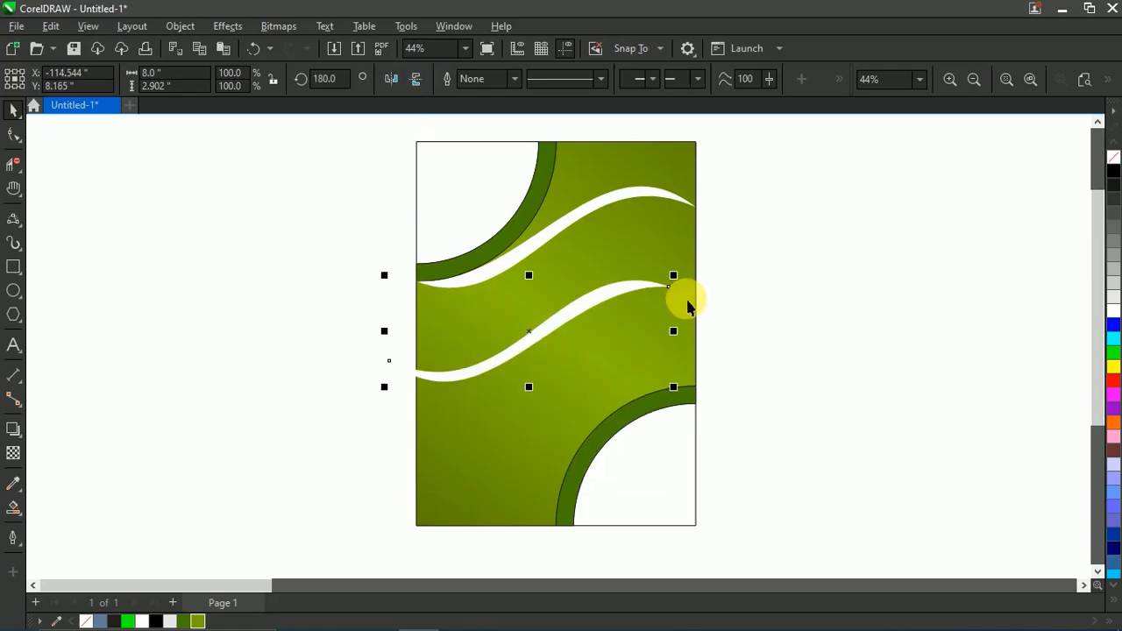
drag(670, 285, 692, 384)
Step: Add a drop shadow falling below the upper white ribbon
click(601, 199)
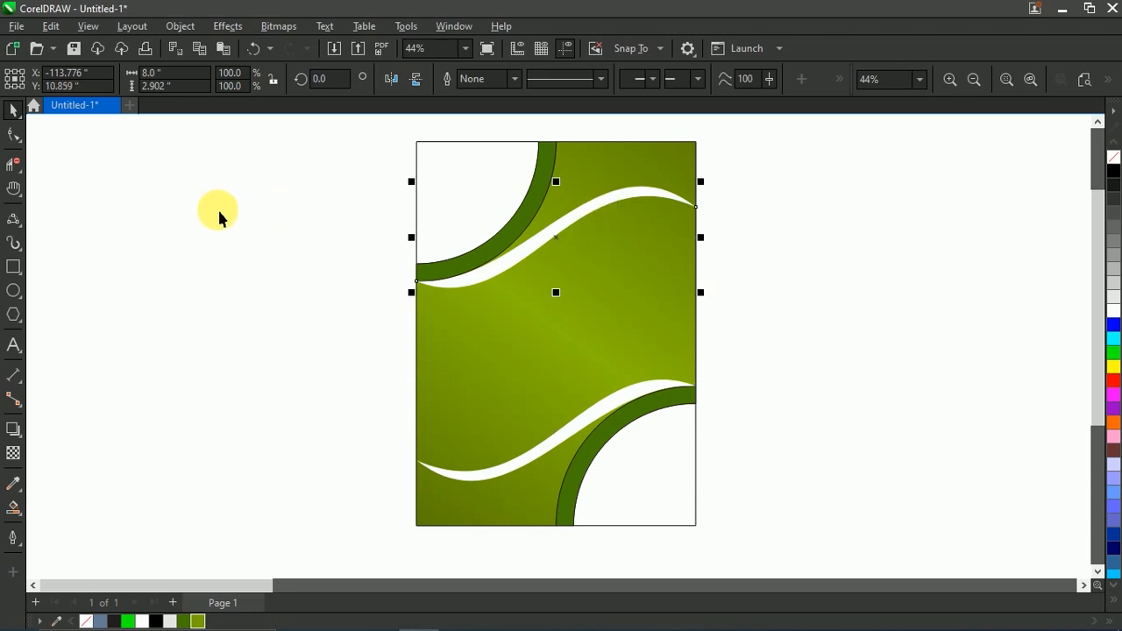
click(16, 437)
drag(434, 282, 706, 256)
Step: Add a black Multiply drop shadow above the lower white ribbon, with 50 opacity and 15 feathering
click(439, 469)
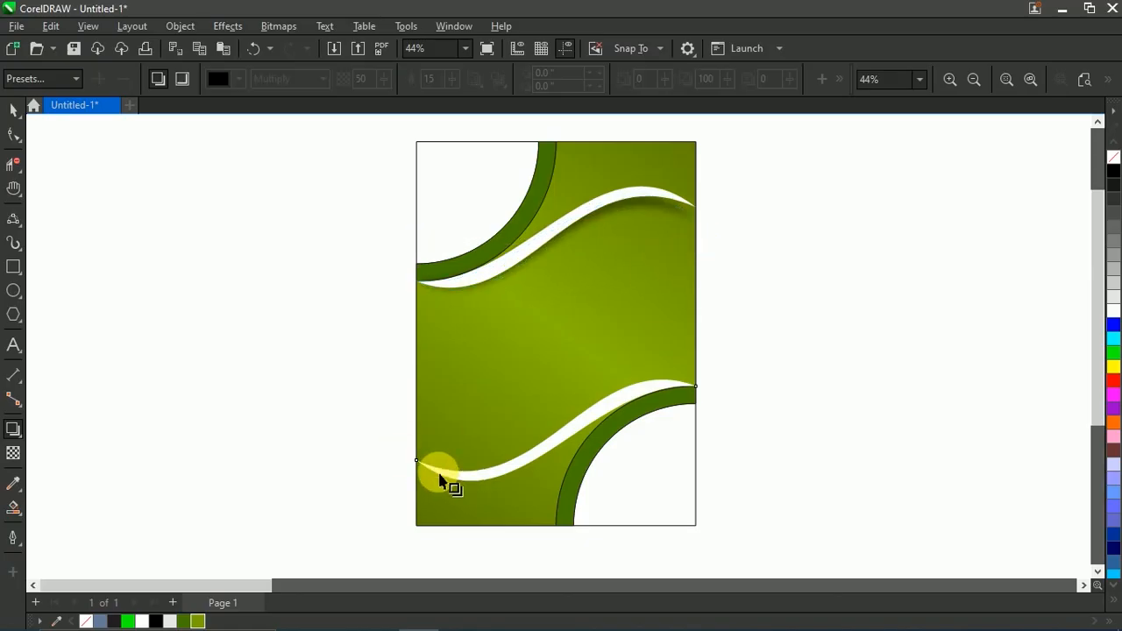
drag(657, 386, 418, 422)
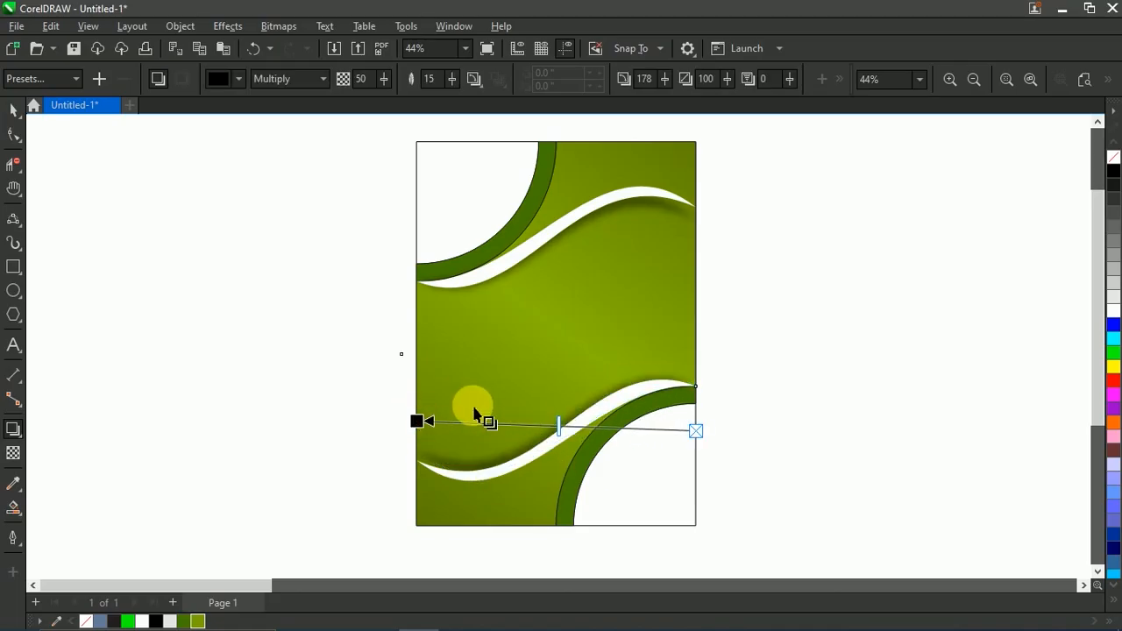
click(10, 111)
click(257, 263)
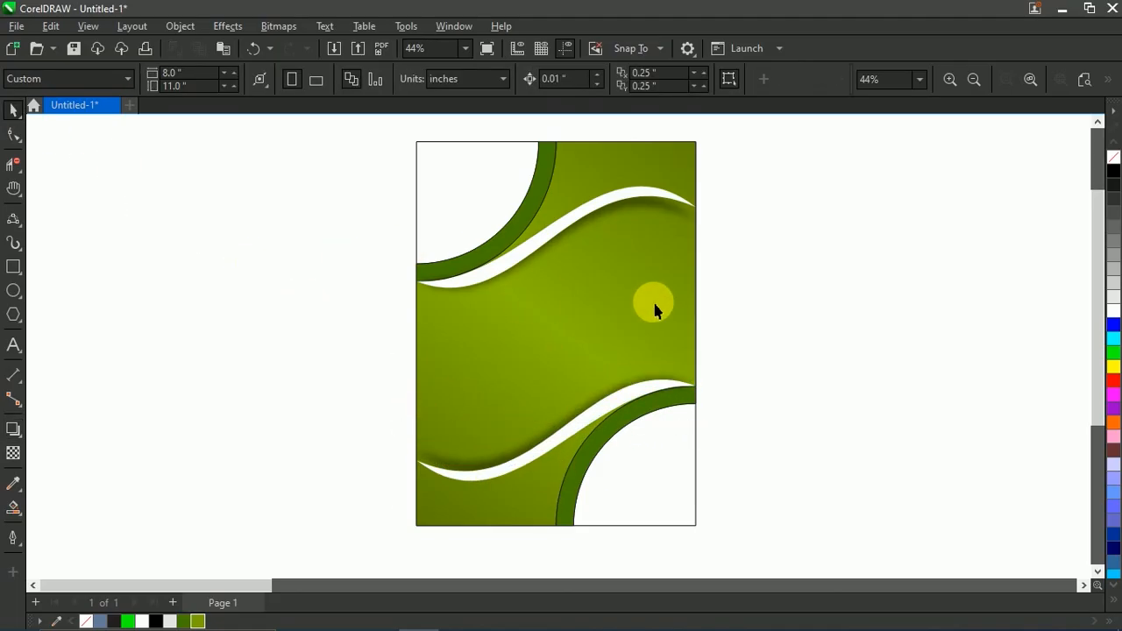
Step: Remove the outlines from all flyer shapes at once
scroll(495, 211, down, 1)
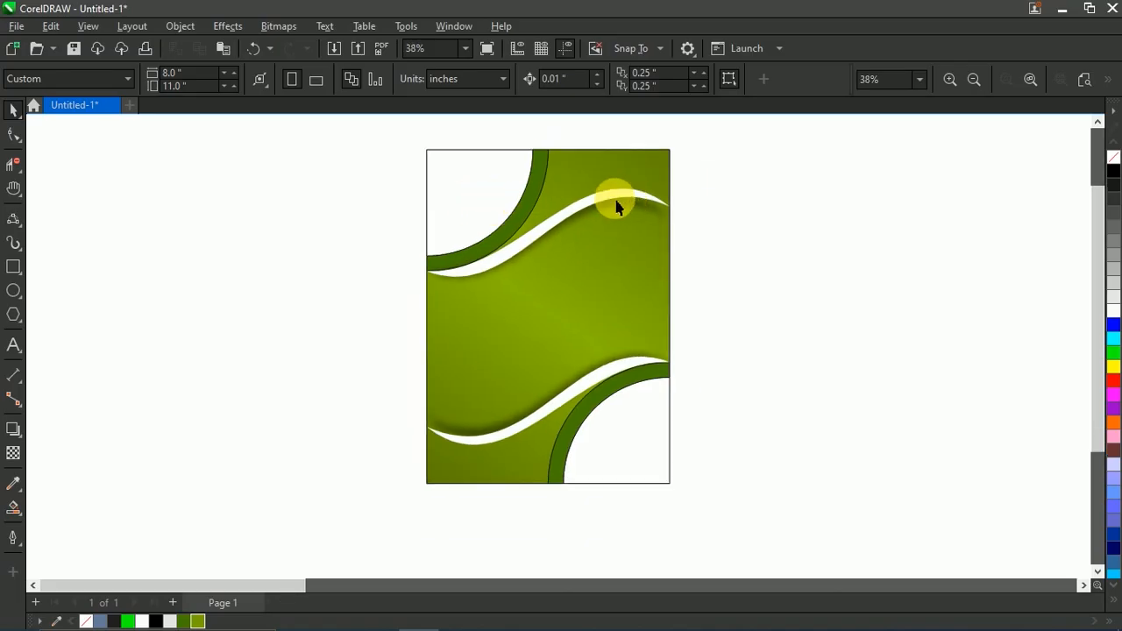
drag(729, 137, 388, 496)
right_click(1111, 160)
click(991, 158)
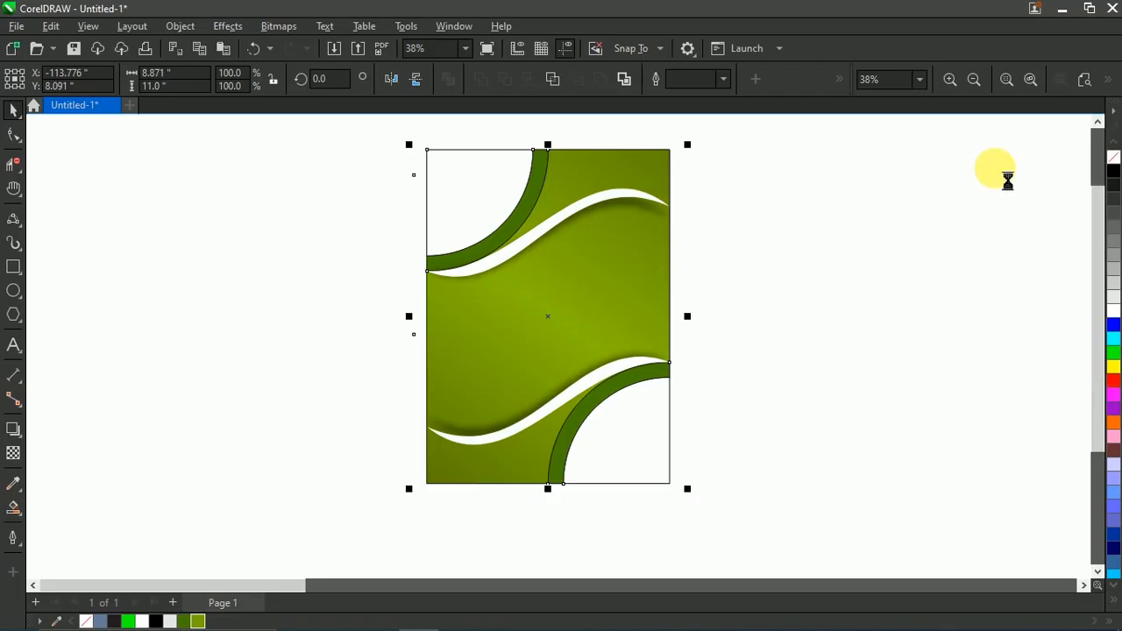
click(818, 220)
Step: Give the 8 by 11 inch background rectangle a dark green outline
click(473, 199)
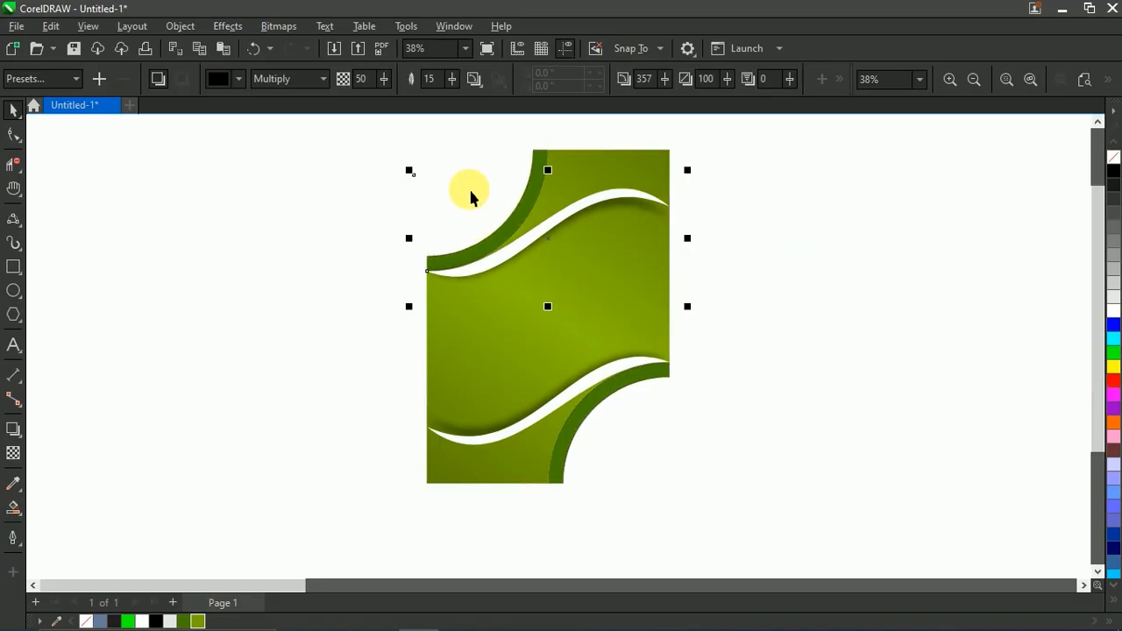
click(478, 167)
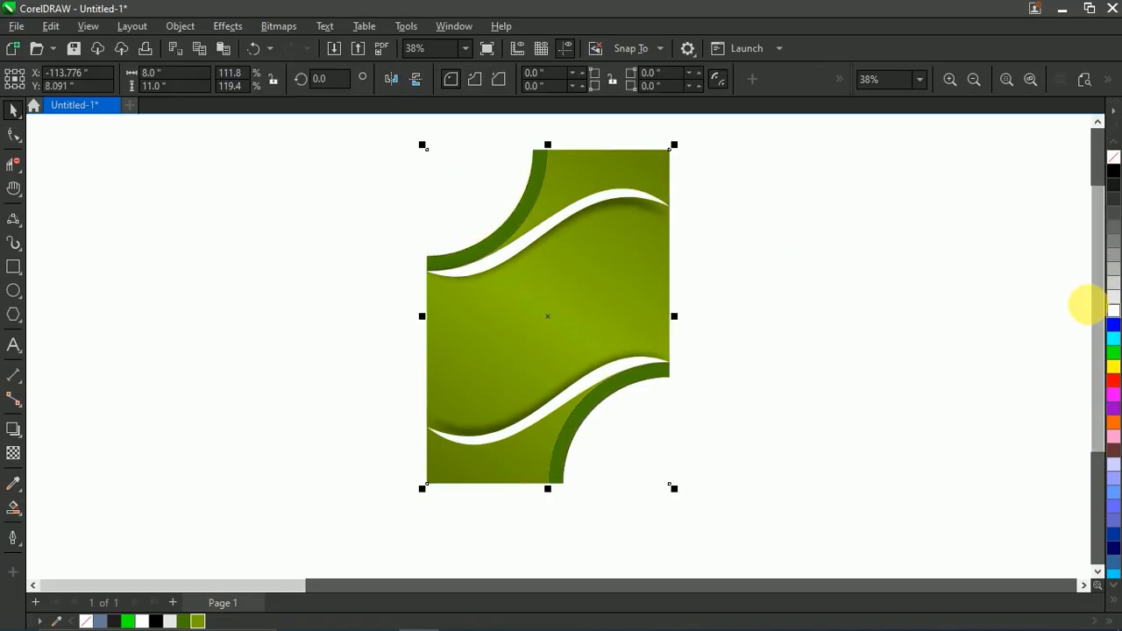
right_click(1111, 158)
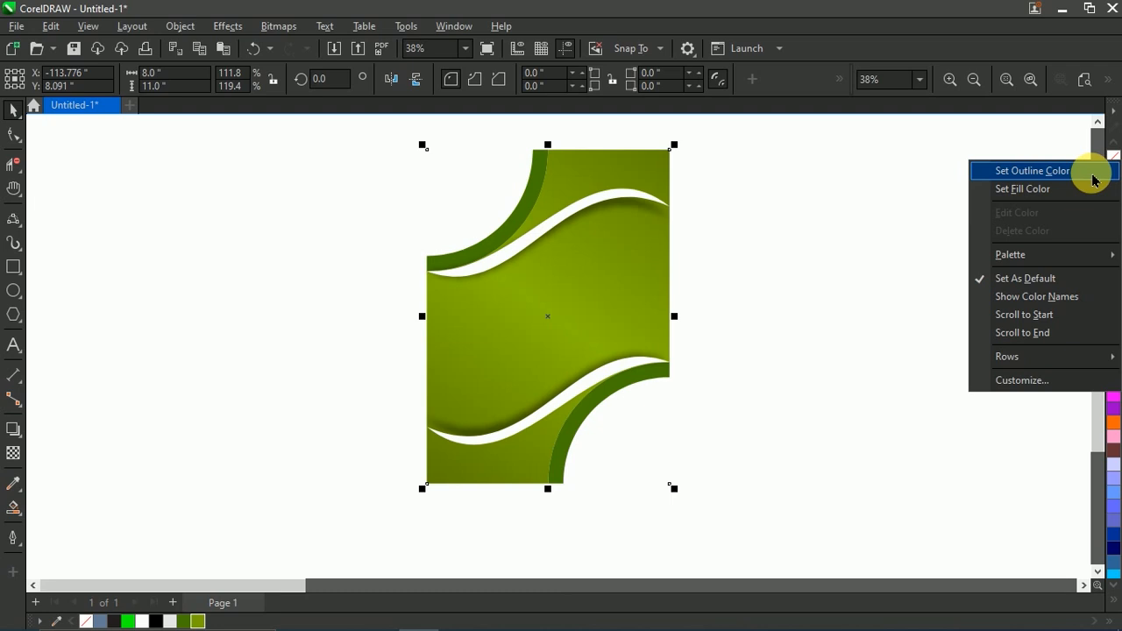
right_click(181, 623)
click(249, 400)
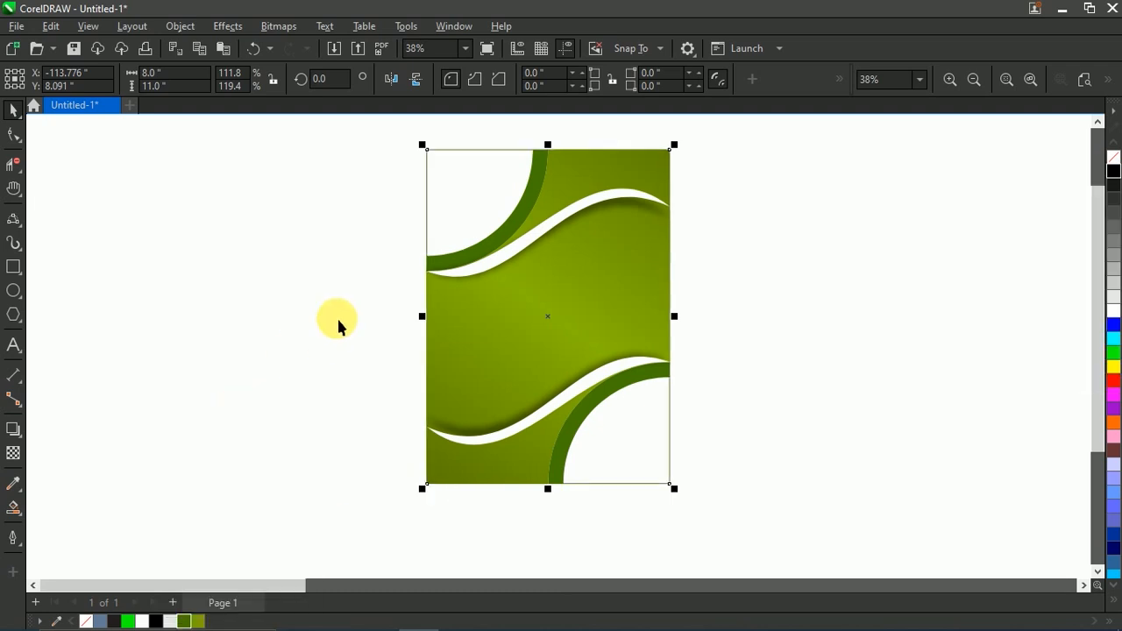
click(805, 284)
Step: Group all the flyer objects together
scroll(614, 319, down, 1)
scroll(589, 305, up, 1)
scroll(589, 305, down, 2)
drag(754, 141, 373, 526)
right_click(559, 313)
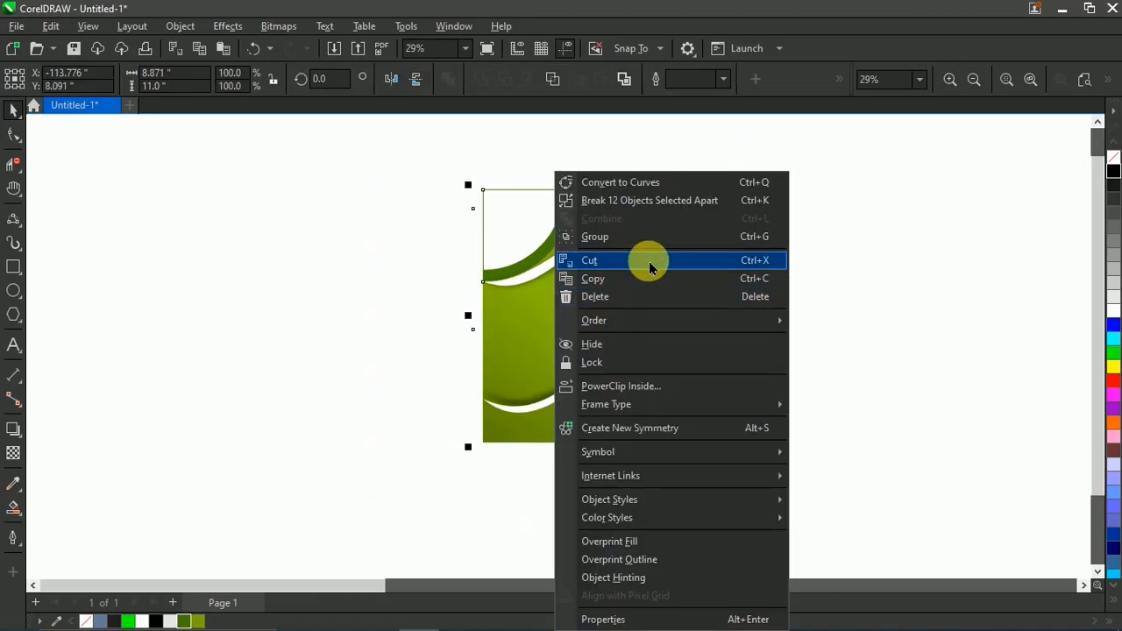
click(649, 237)
click(689, 243)
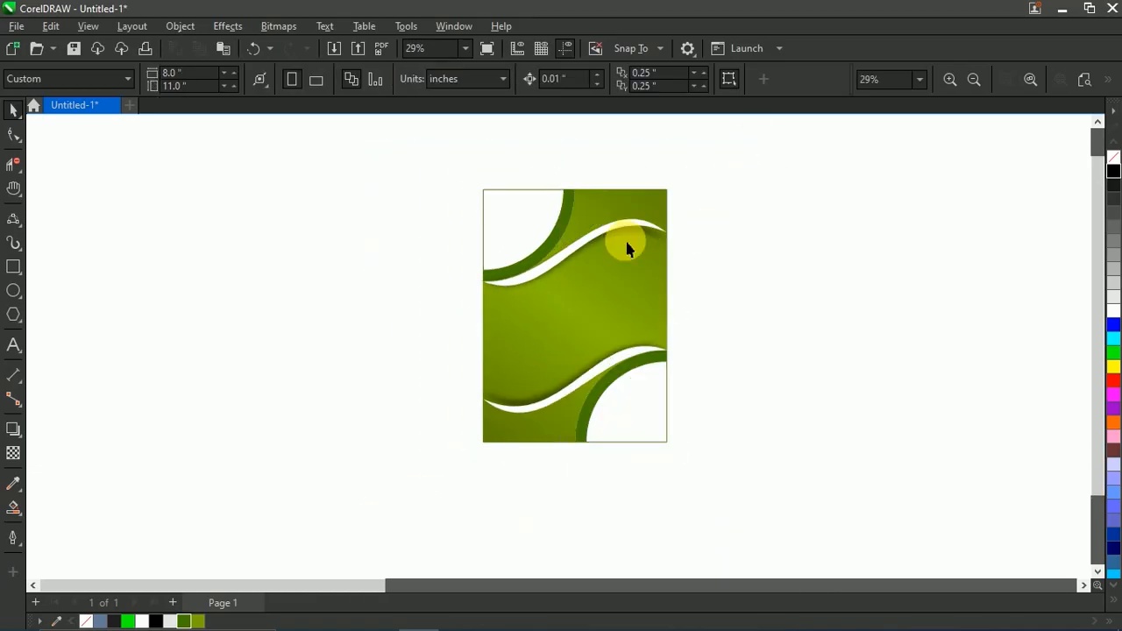
Step: Add the text "TEXT HERE" on two lines in the flyer's upper-left white corner
scroll(626, 243, up, 1)
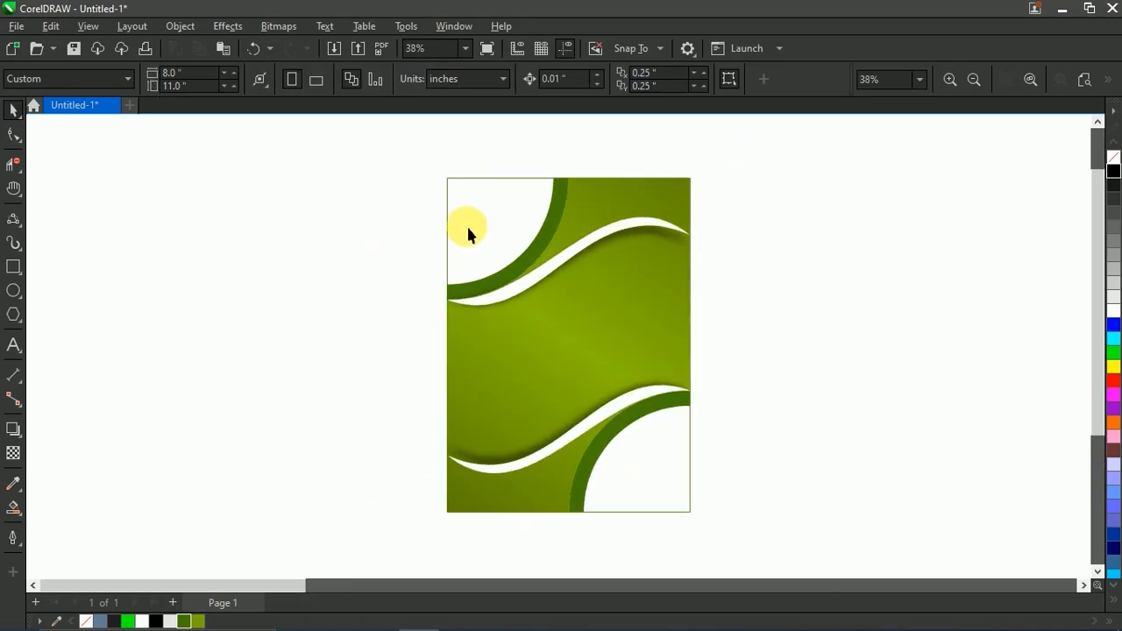
click(14, 344)
scroll(499, 233, up, 3)
click(441, 206)
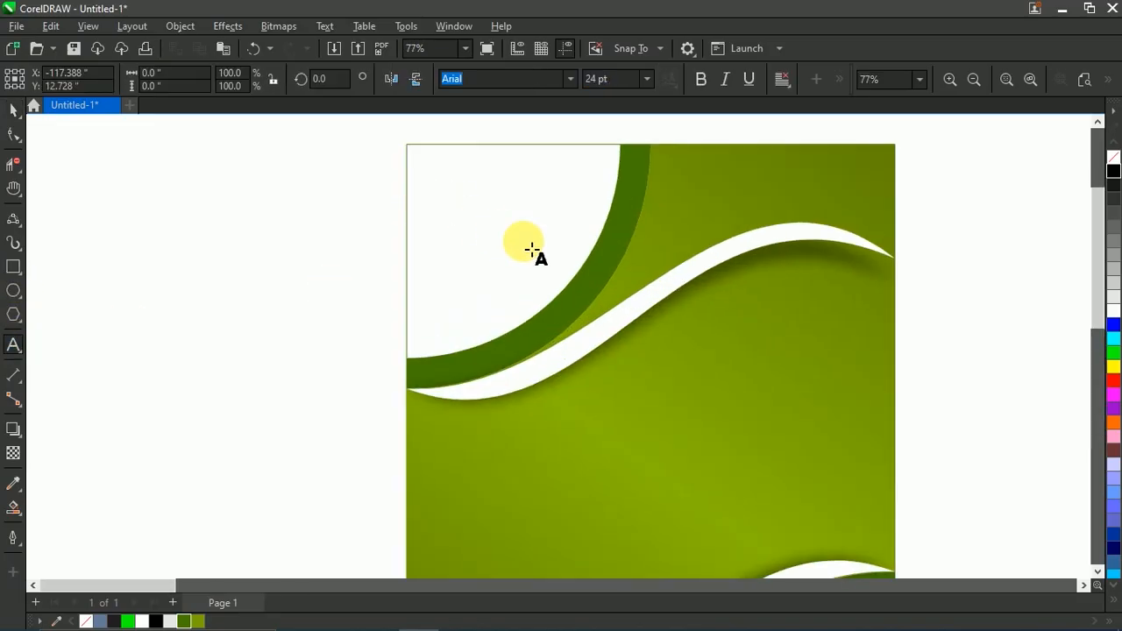
key(BackSpace)
key(BackSpace)
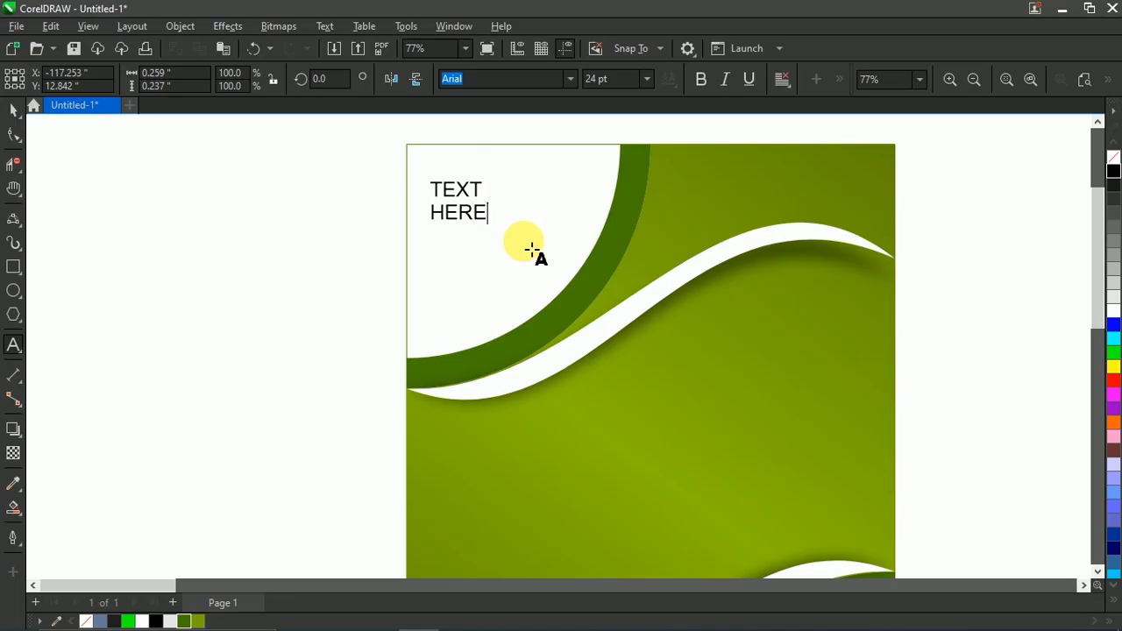
click(13, 109)
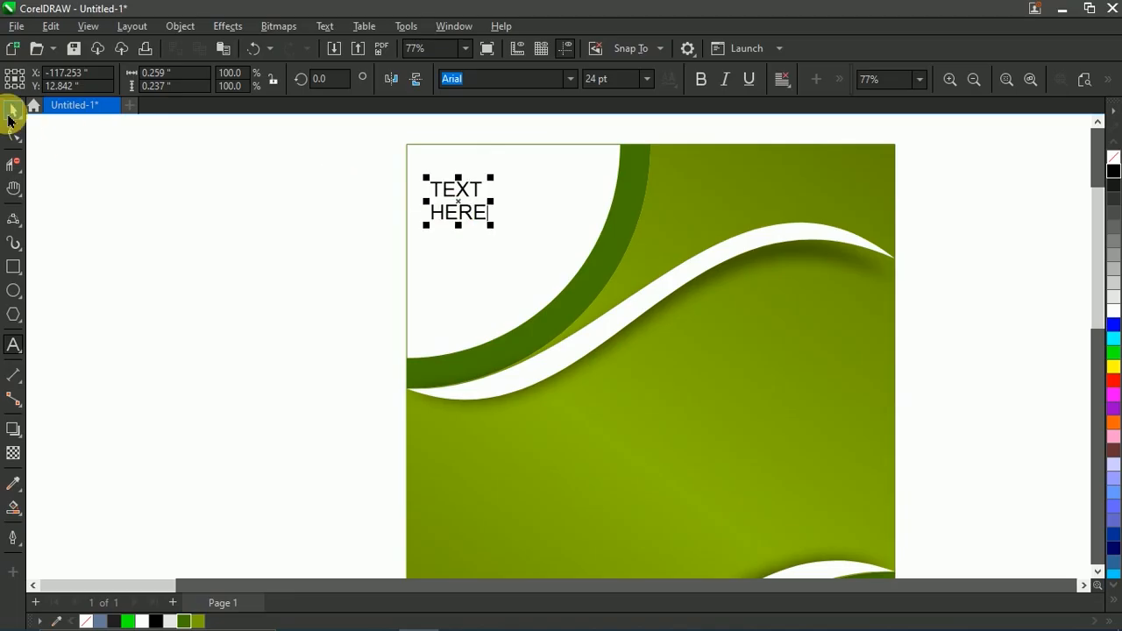
Step: Set the corner text in the Dagelland font and enlarge it to about 61 pt
click(572, 79)
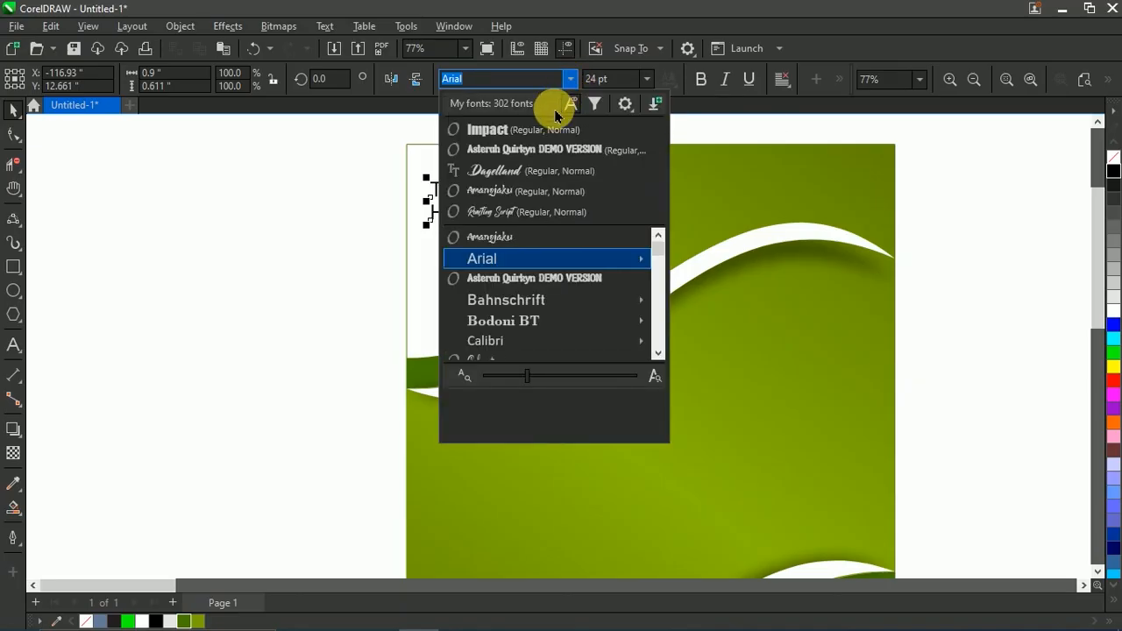
click(533, 175)
drag(490, 224, 574, 308)
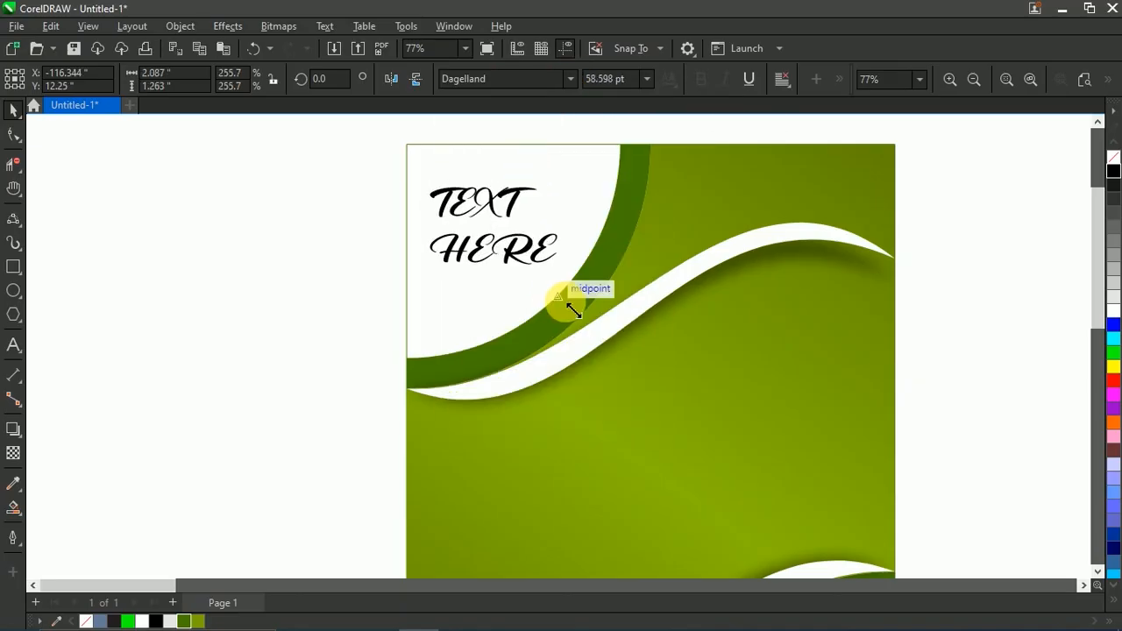
Step: Set the corner text in Impact, enlarge it to about 67 pt and fill it with olive green
click(570, 80)
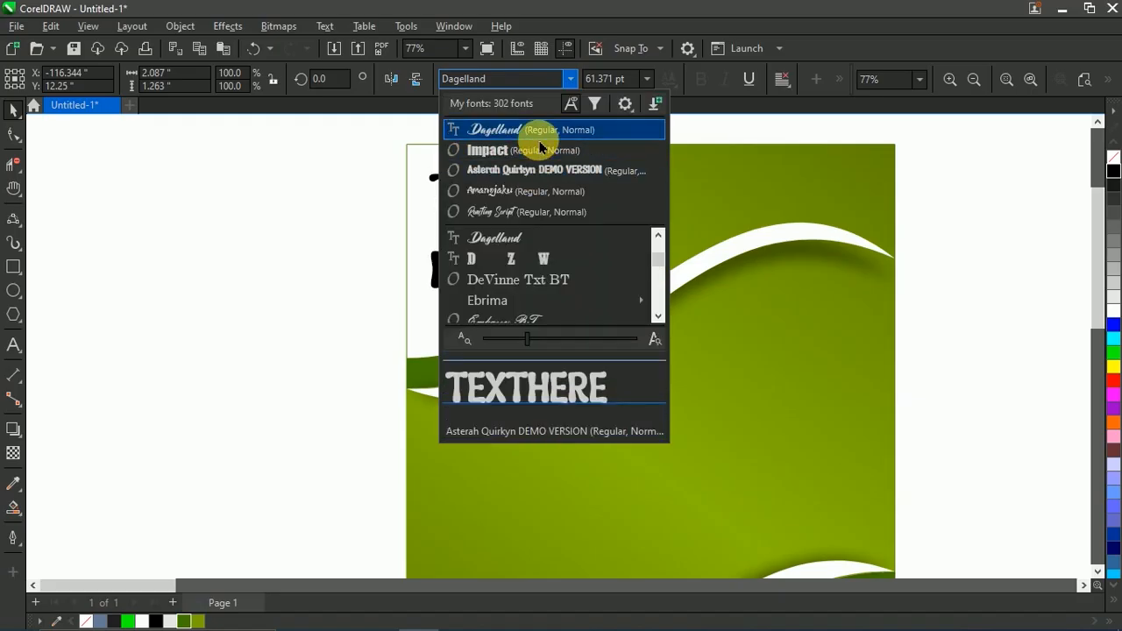
click(536, 149)
drag(535, 279, 543, 290)
click(198, 621)
Step: Copy the corner text into the lower-right white corner and replace its wording with "LOGO Here" on two lines
scroll(412, 226, down, 2)
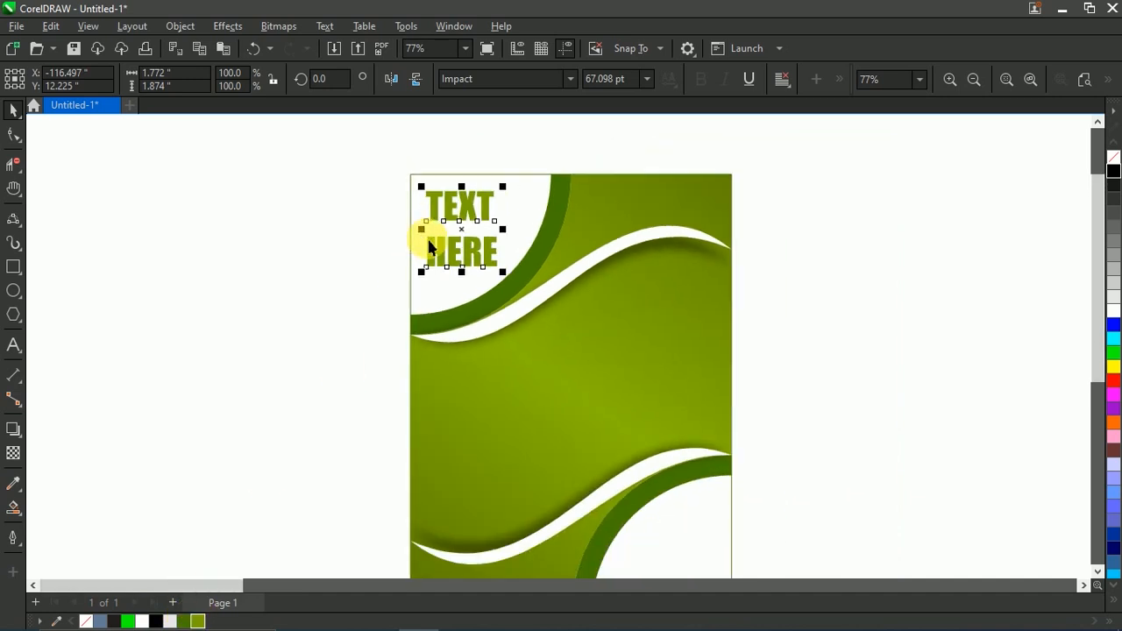
drag(461, 210, 624, 456)
right_click(624, 455)
click(624, 457)
double_click(625, 458)
key(ctrl+a)
key(Delete)
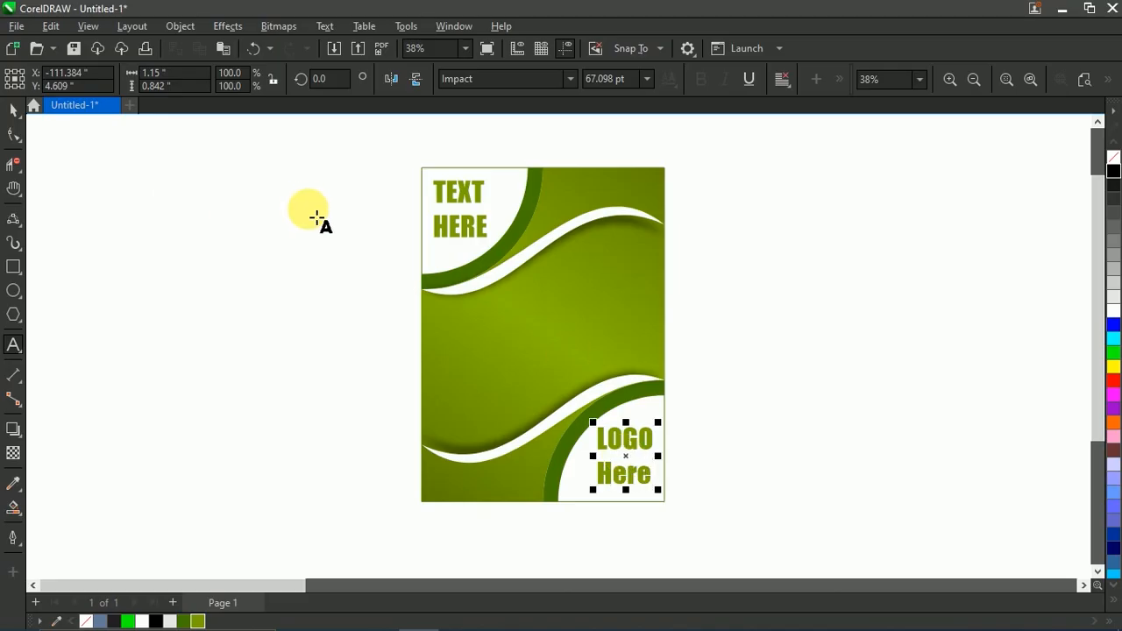
Step: Tighten the line spacing of the "LOGO Here" and "TEXT HERE" texts with the Shape tool
click(12, 136)
drag(583, 489, 594, 473)
click(454, 233)
drag(425, 226, 418, 227)
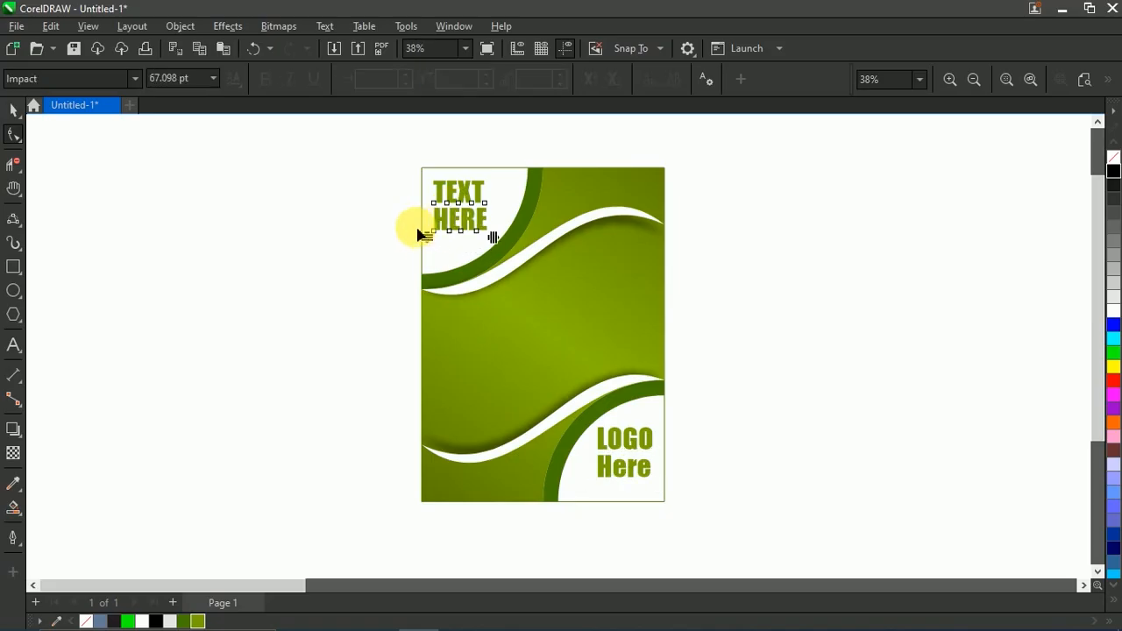
click(13, 111)
click(348, 227)
Step: Fit the whole flyer in the view and show it in full-screen preview
scroll(631, 213, down, 1)
drag(704, 157, 386, 452)
click(1006, 79)
click(792, 181)
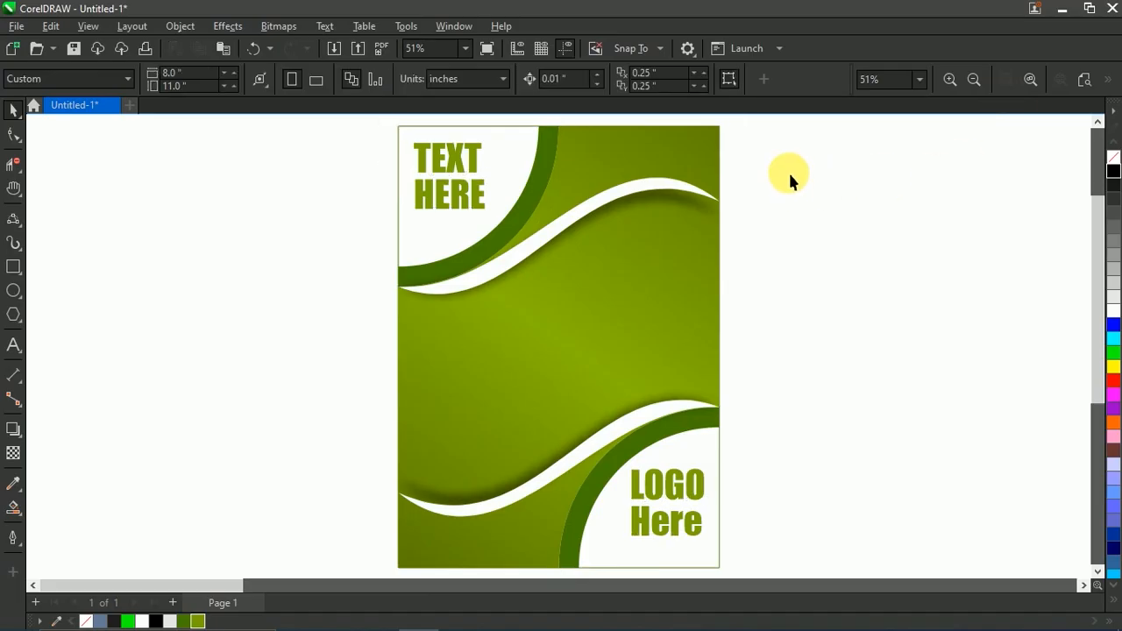
right_click(789, 174)
click(883, 184)
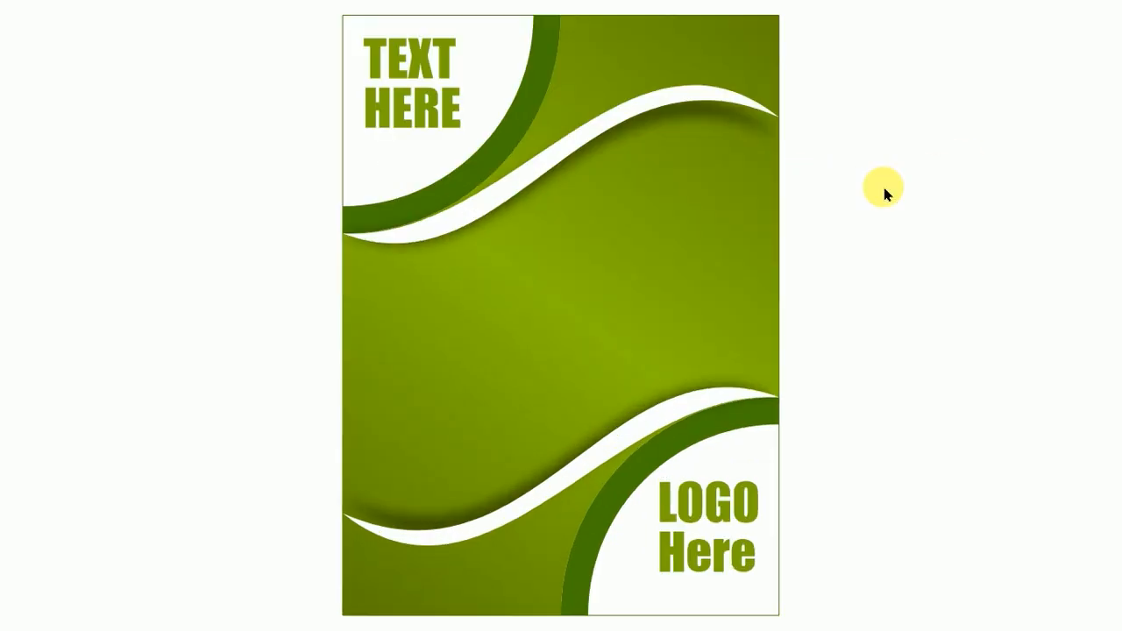